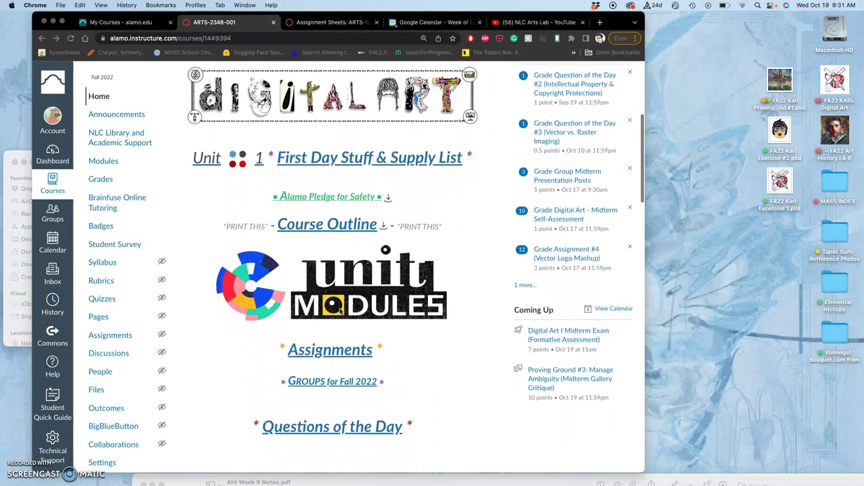
scroll(340, 310, down, 2)
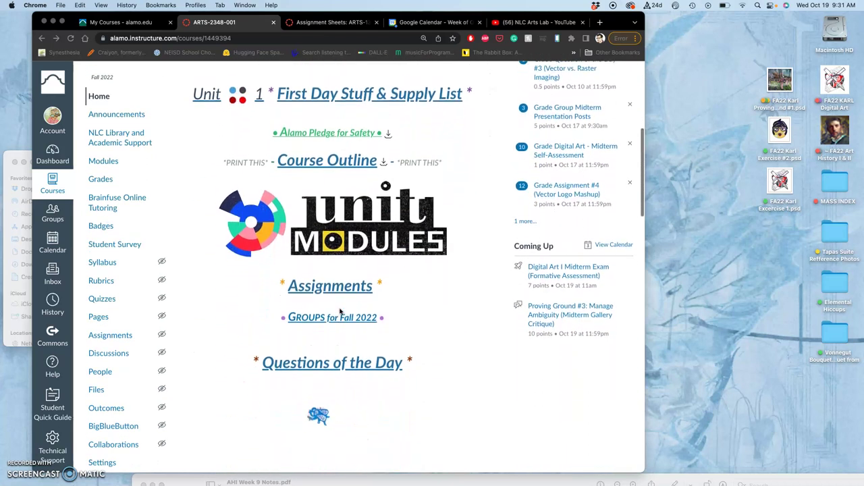
Go through the course's Unit Modules page to the Unit 10: Midterm Critique overview
click(348, 233)
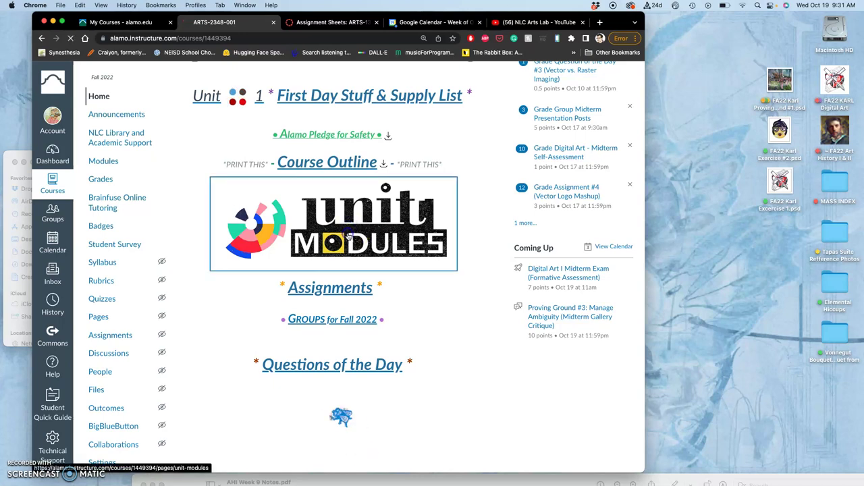
scroll(348, 236, down, 3)
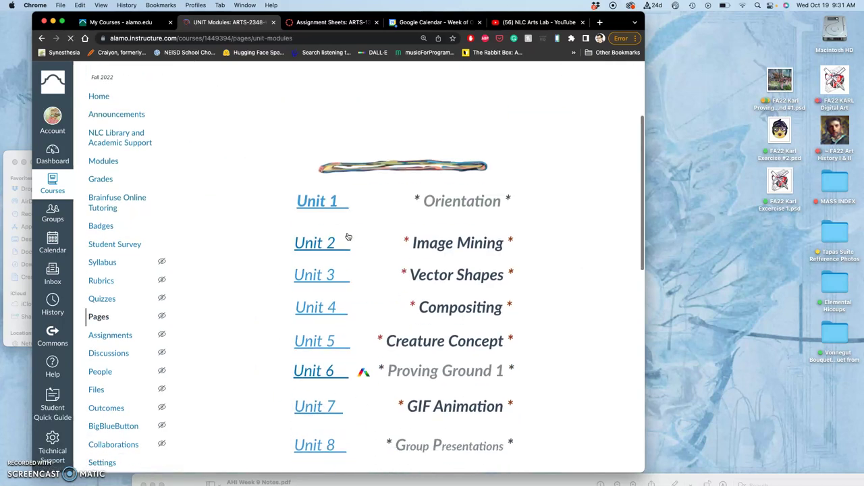
scroll(347, 236, down, 7)
scroll(348, 236, up, 4)
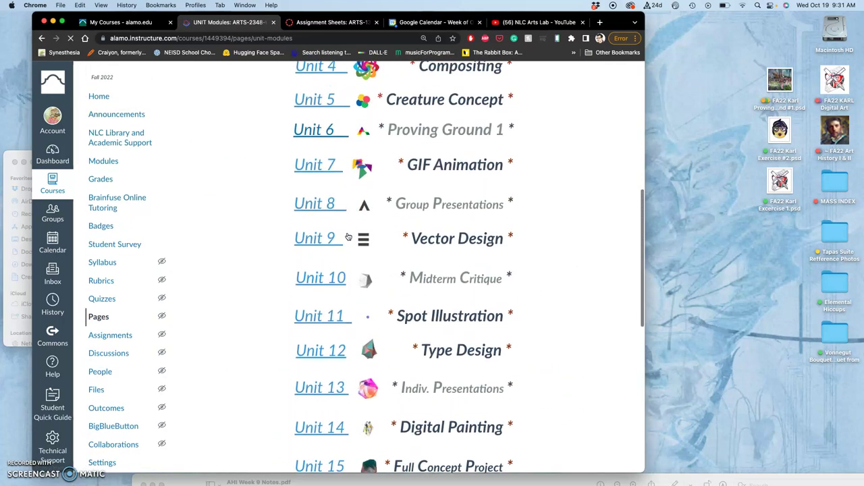
click(325, 283)
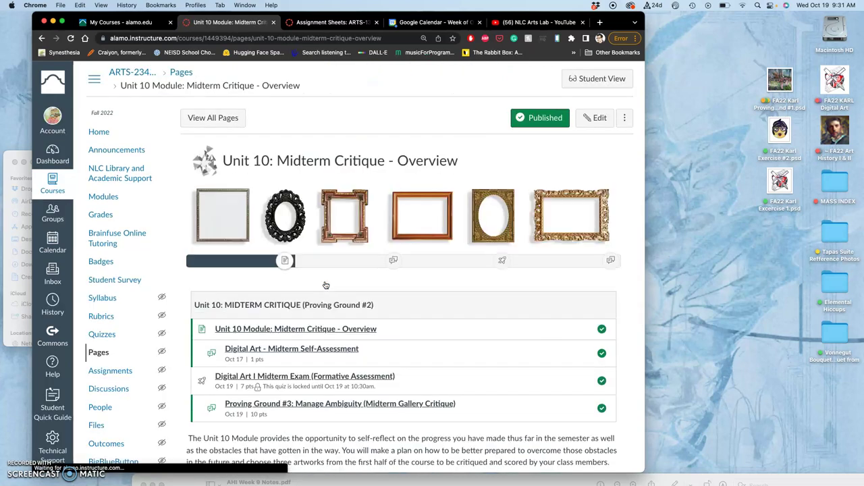
scroll(325, 285, down, 5)
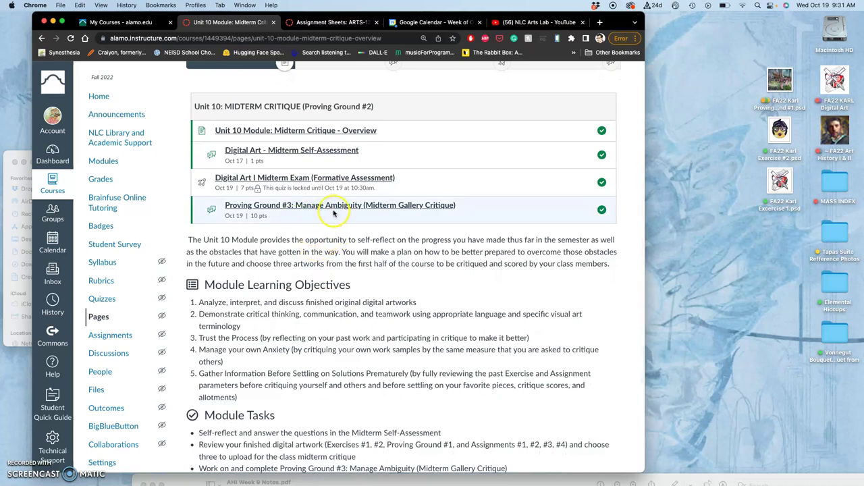
Open the Proving Ground #3: Manage Ambiguity discussion and scroll through its directions and artworks
click(332, 209)
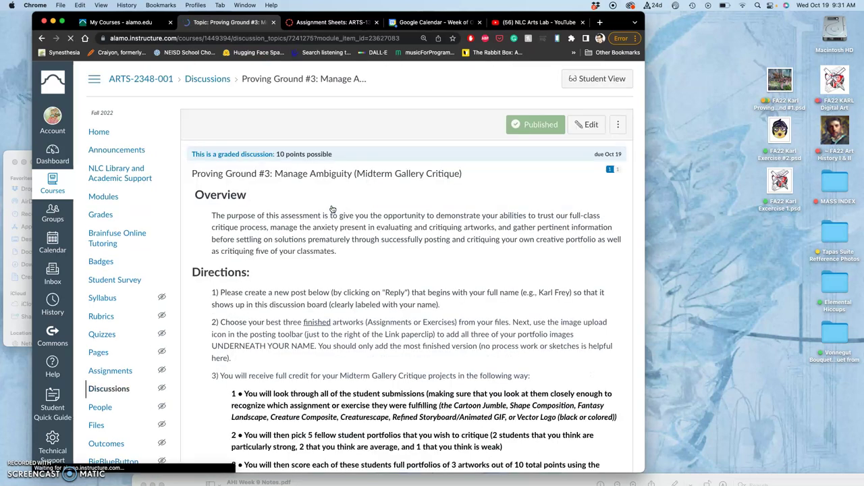
scroll(388, 227, down, 5)
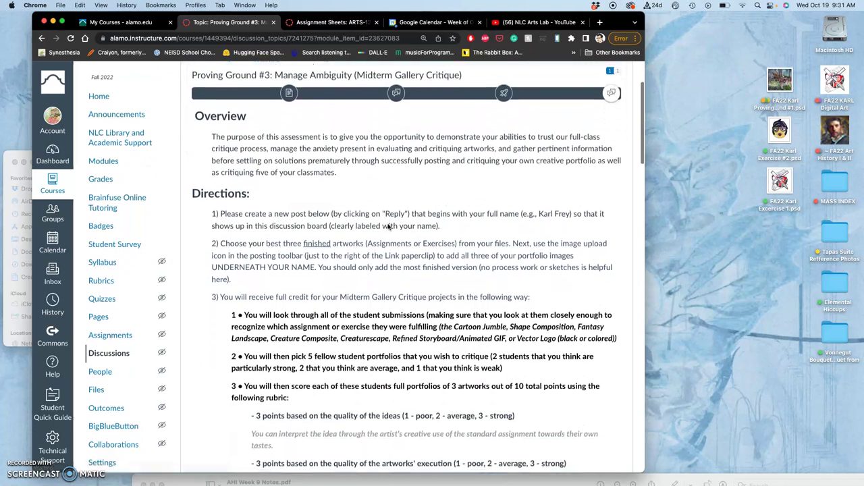
scroll(389, 227, down, 15)
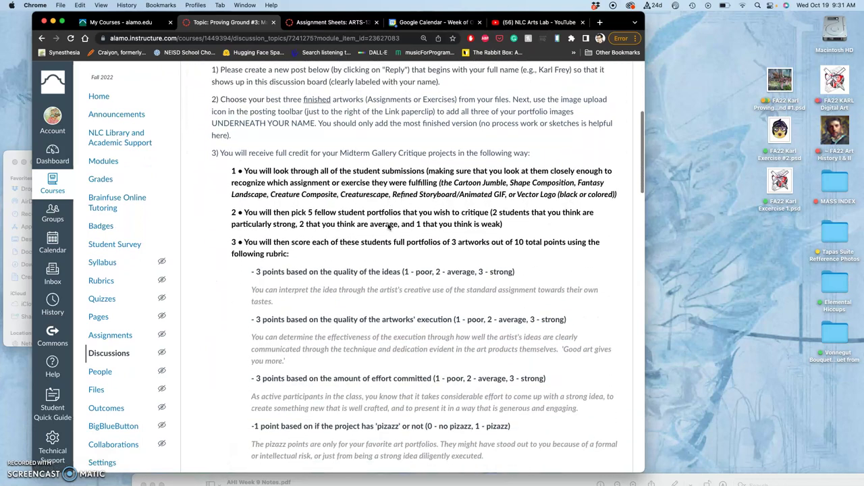
scroll(388, 227, down, 20)
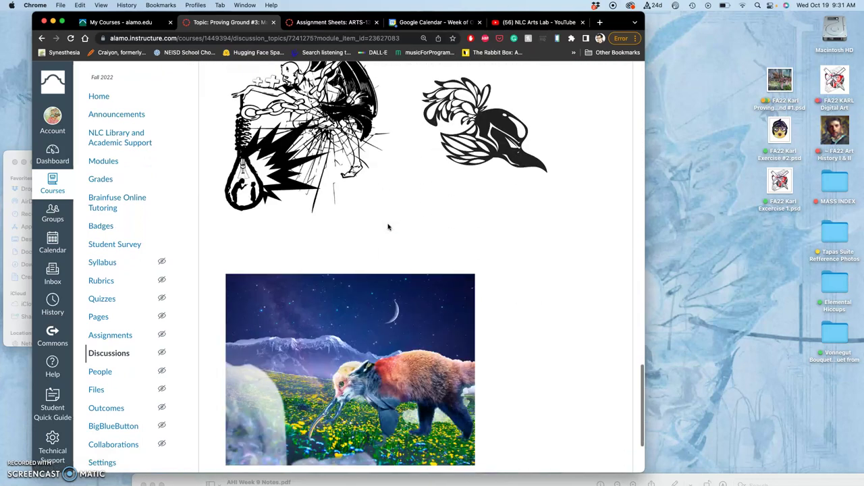
scroll(389, 227, up, 20)
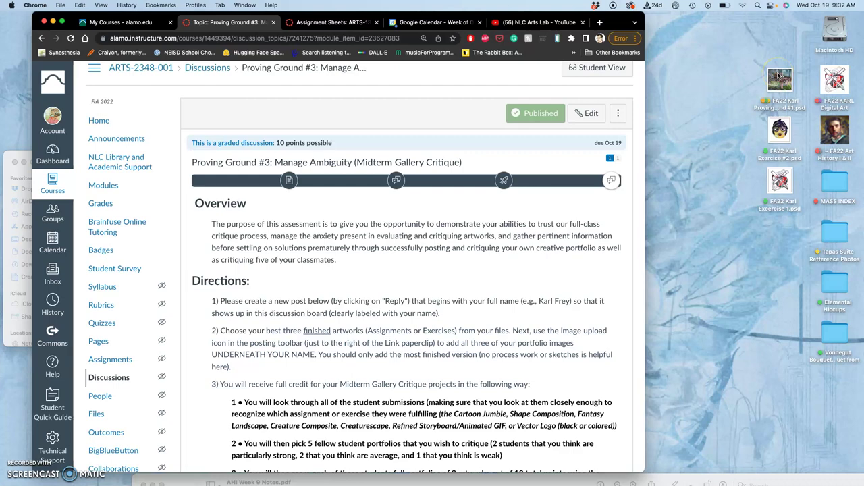
scroll(472, 301, down, 10)
scroll(473, 301, down, 15)
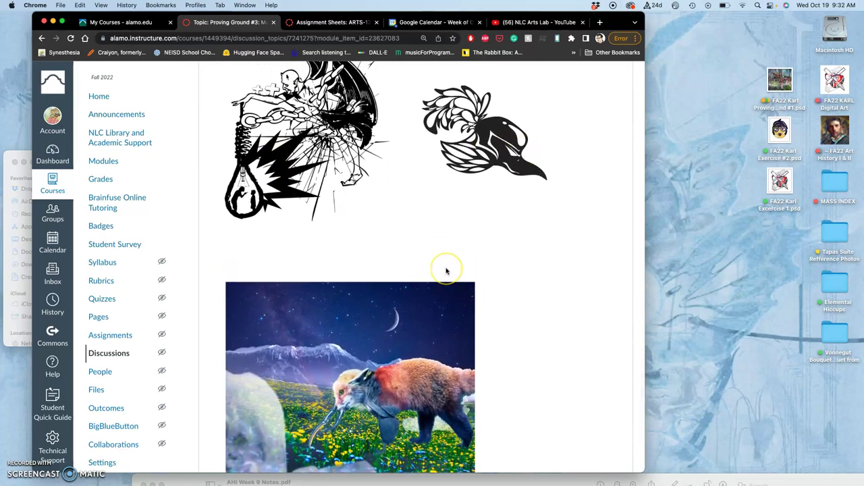
scroll(445, 270, up, 1)
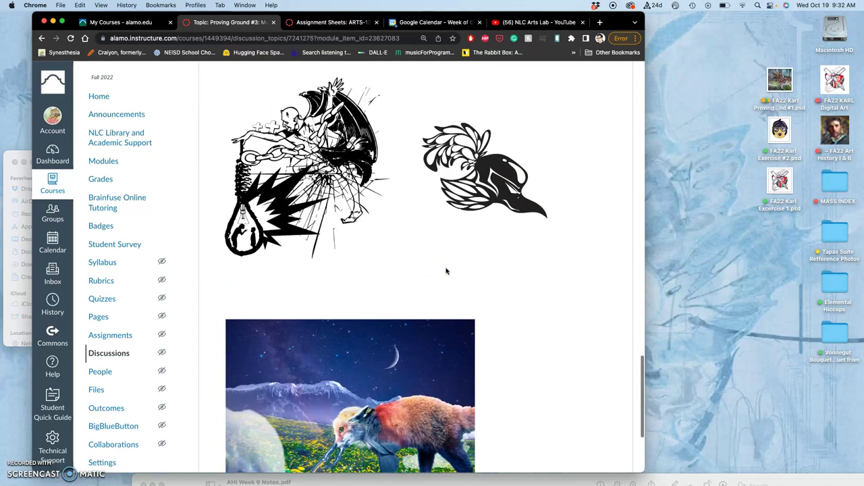
scroll(446, 271, down, 3)
scroll(446, 271, up, 5)
scroll(446, 271, up, 1)
scroll(368, 295, up, 15)
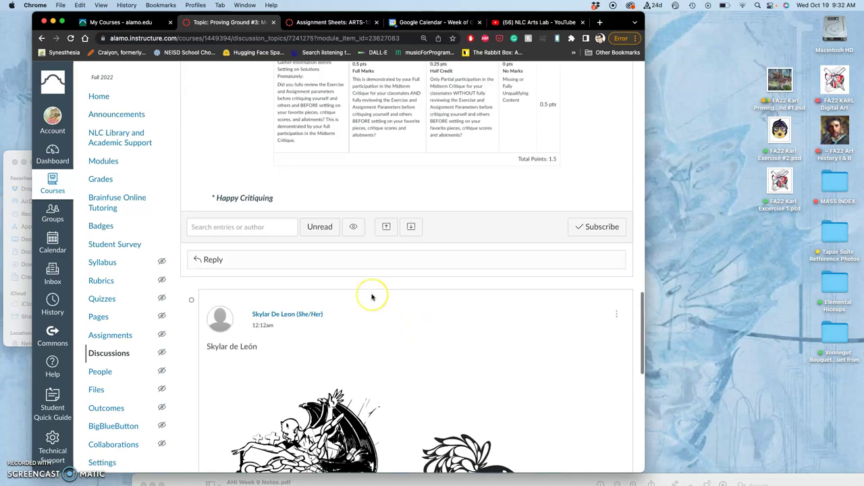
scroll(372, 297, up, 3)
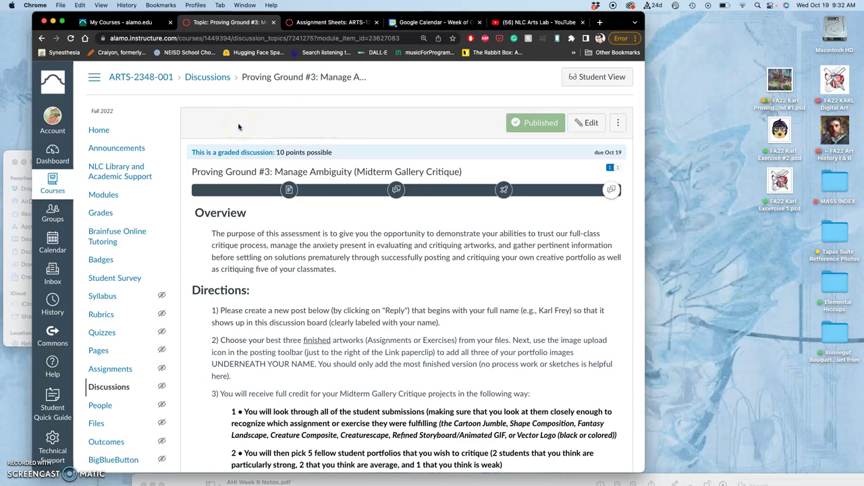
Read through the Proving Ground #3 directions, scoring rubric and critique message format
scroll(357, 273, down, 10)
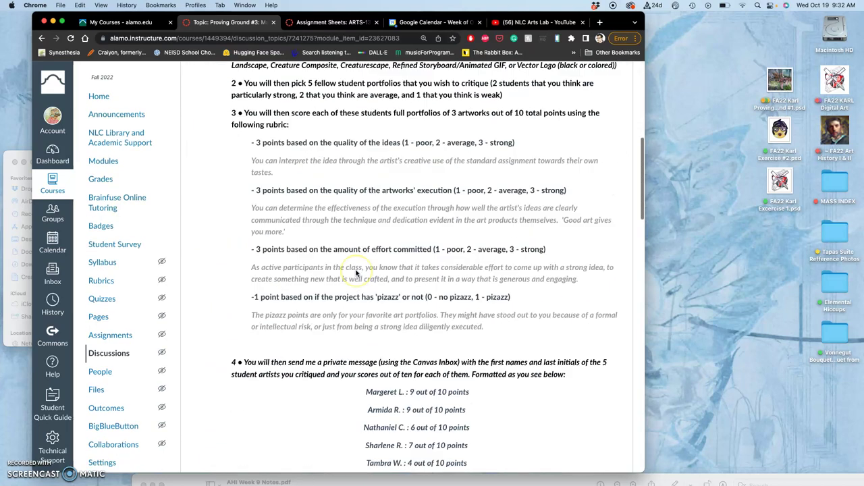
scroll(356, 273, down, 15)
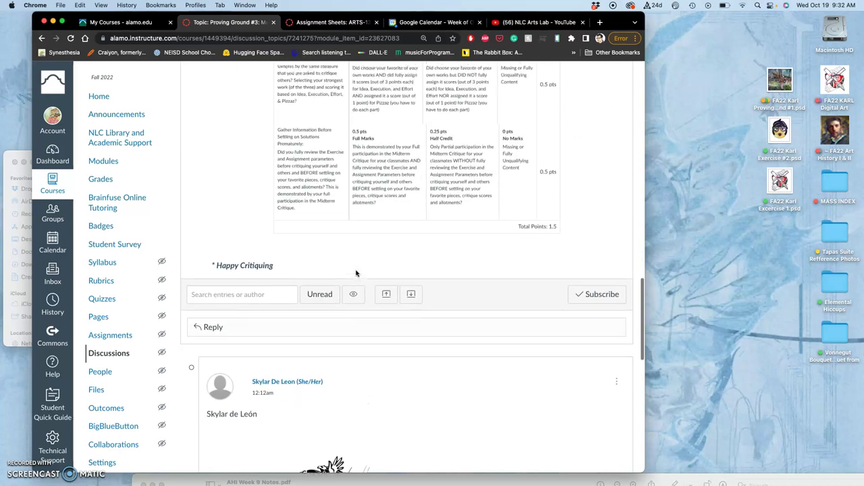
scroll(356, 273, up, 3)
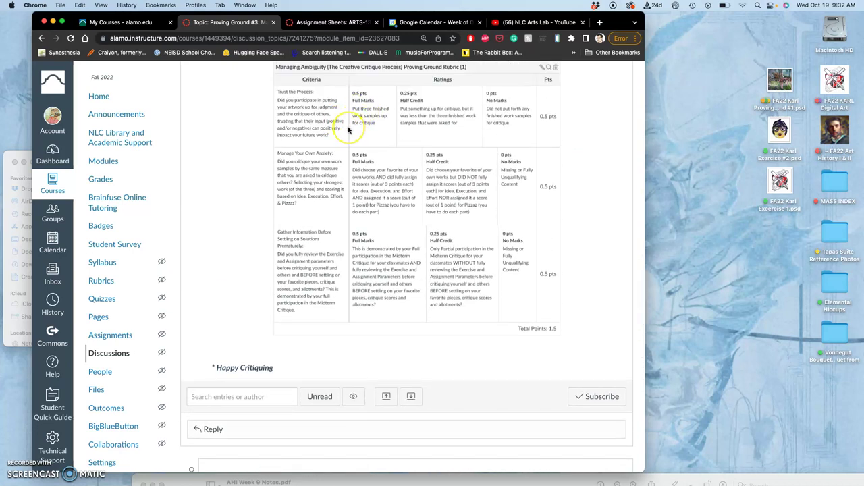
scroll(331, 135, up, 1)
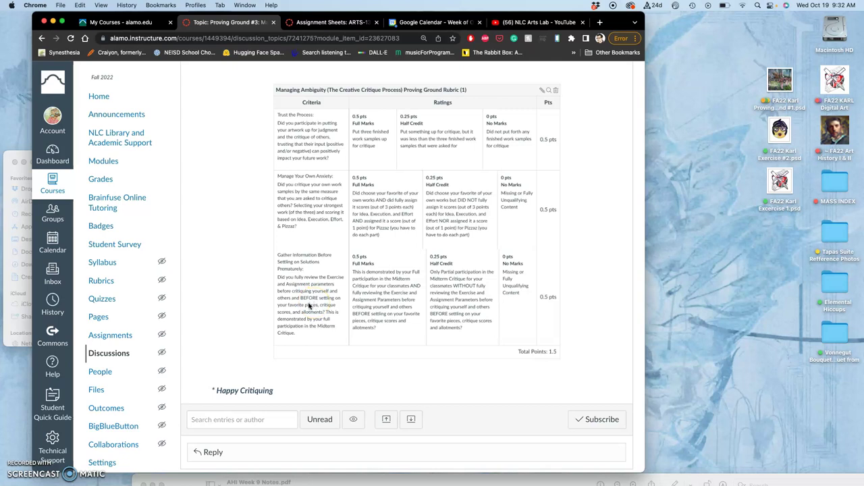
scroll(308, 306, up, 8)
scroll(308, 306, up, 2)
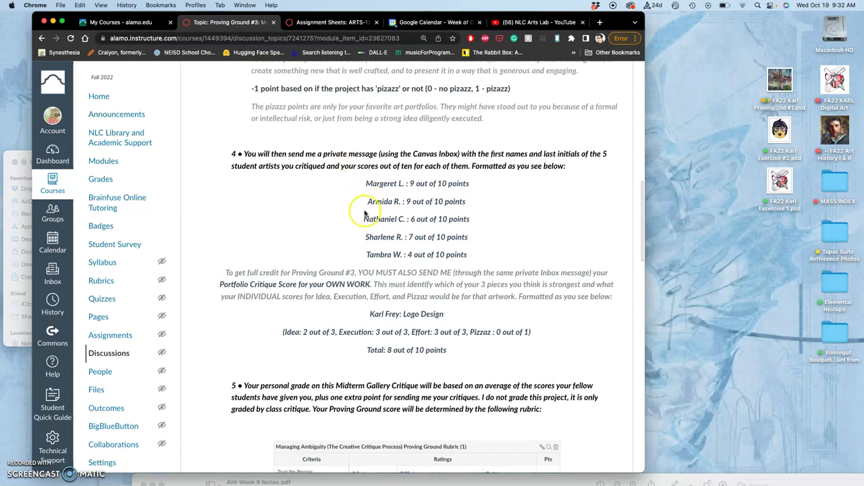
scroll(357, 250, up, 1)
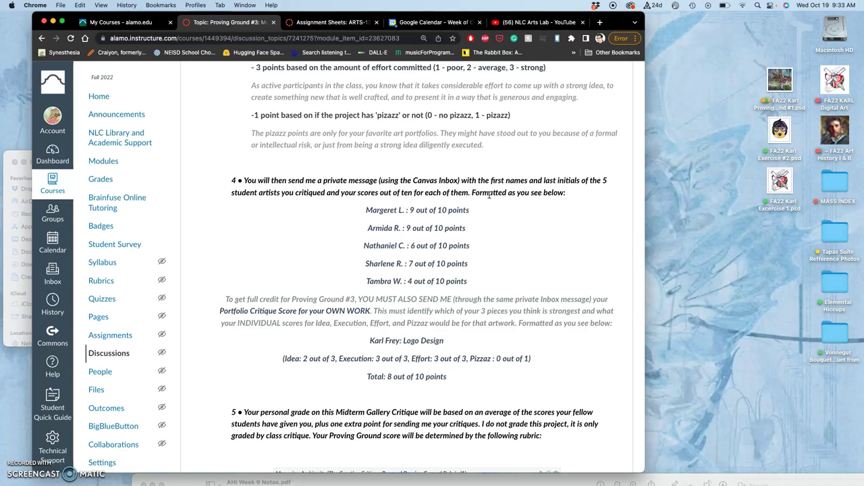
scroll(466, 192, up, 2)
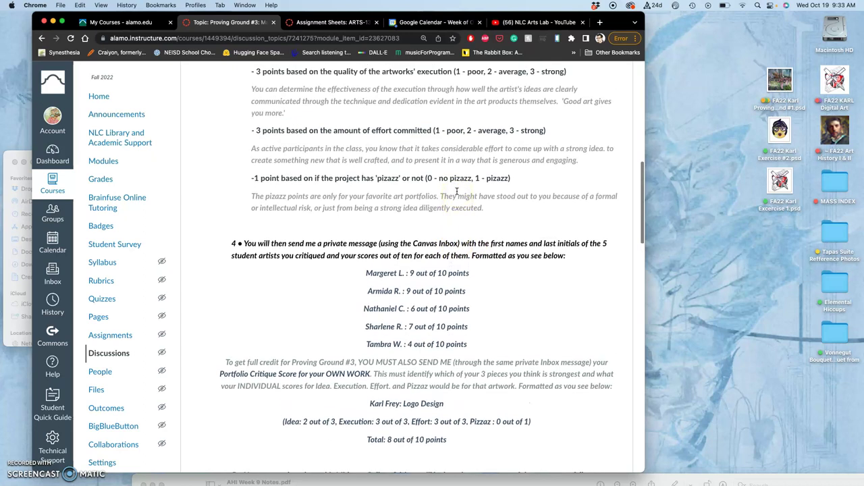
scroll(457, 192, up, 5)
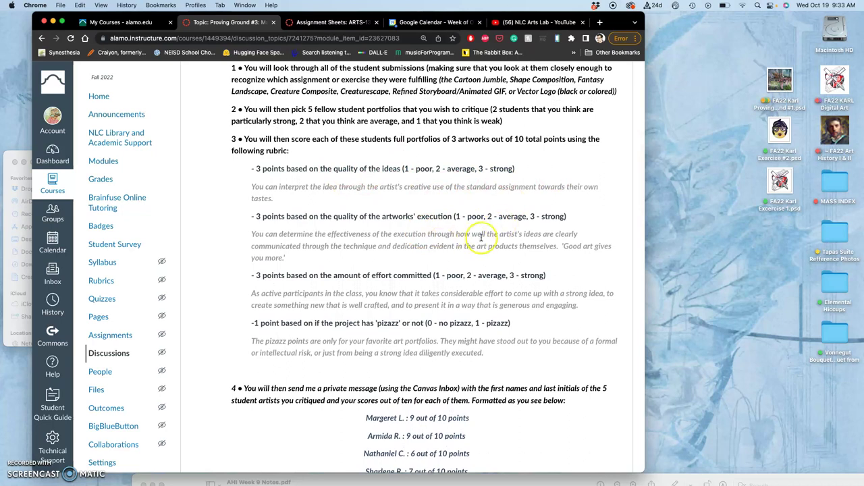
scroll(471, 225, up, 3)
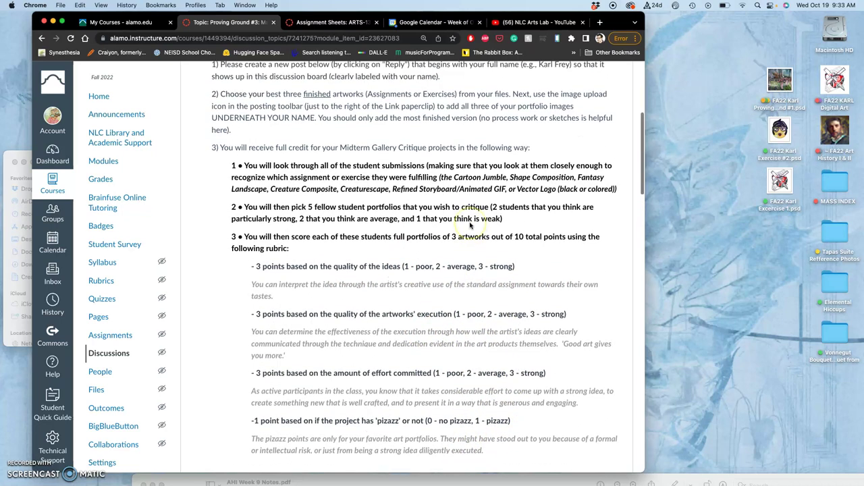
scroll(470, 225, up, 6)
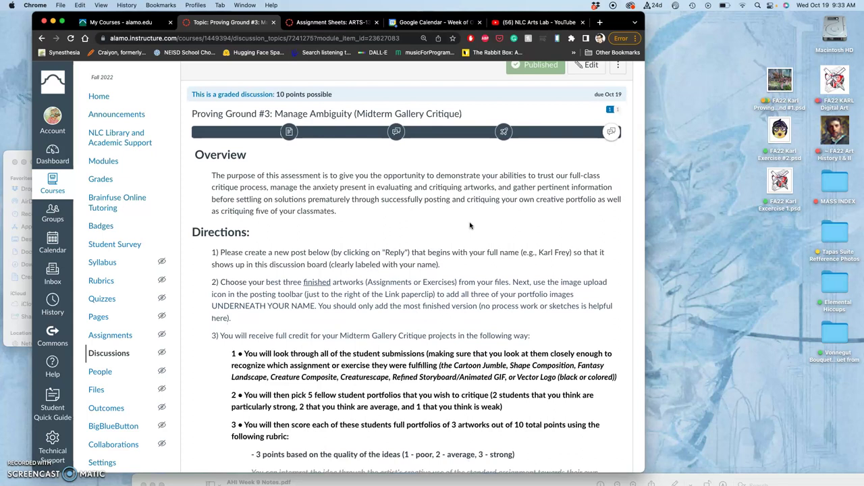
scroll(471, 225, down, 1)
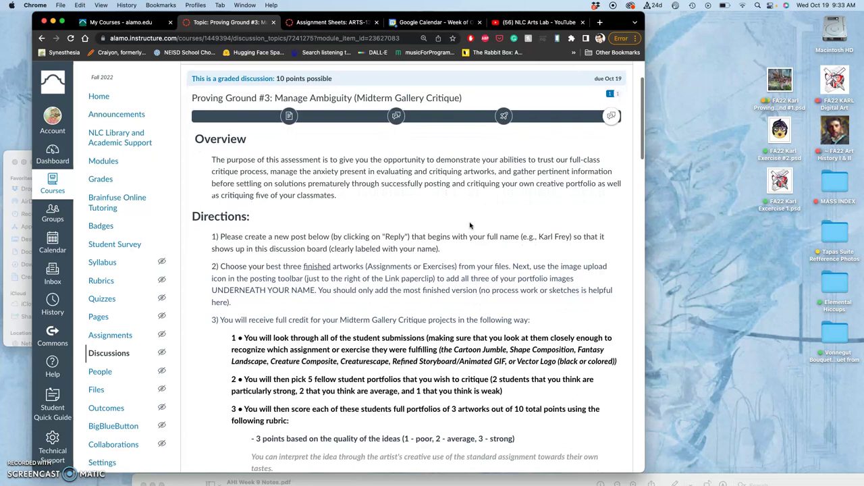
Leave the Canvas discussion and bring the desktop Finder to the front
click(370, 223)
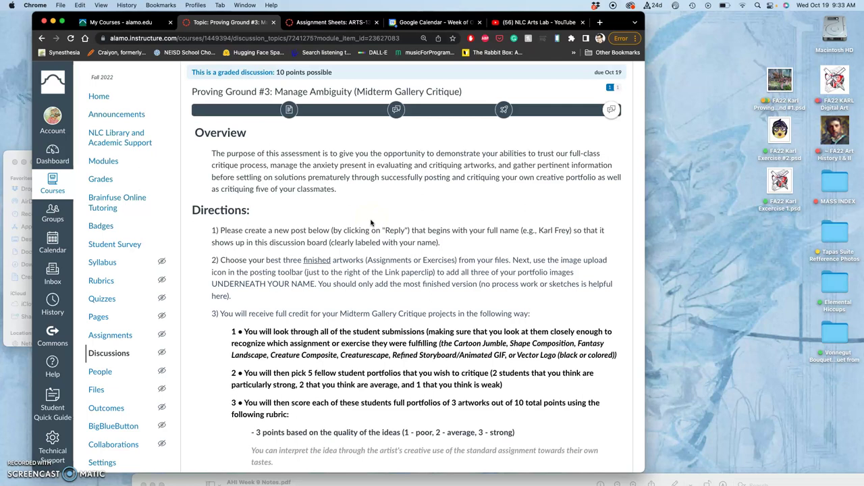
scroll(371, 223, up, 5)
scroll(364, 189, down, 2)
click(360, 153)
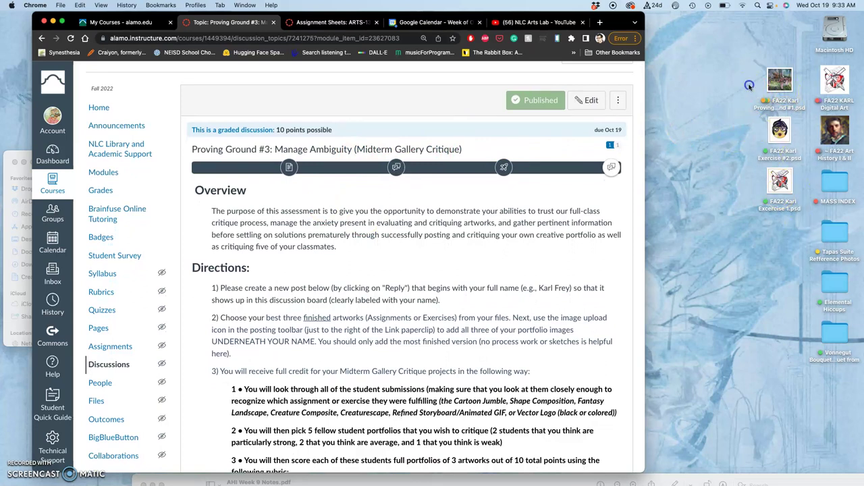
Open the three desktop .psd artworks together in Adobe Photoshop 2022
click(741, 134)
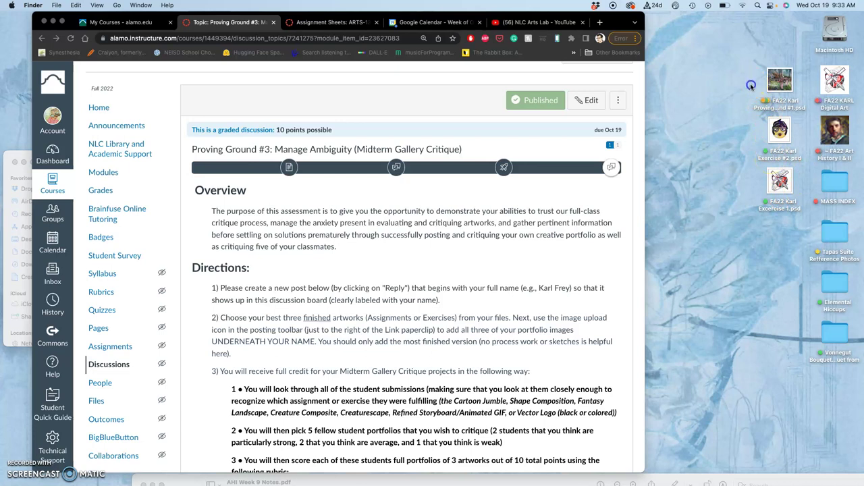
drag(752, 88, 787, 185)
right_click(787, 185)
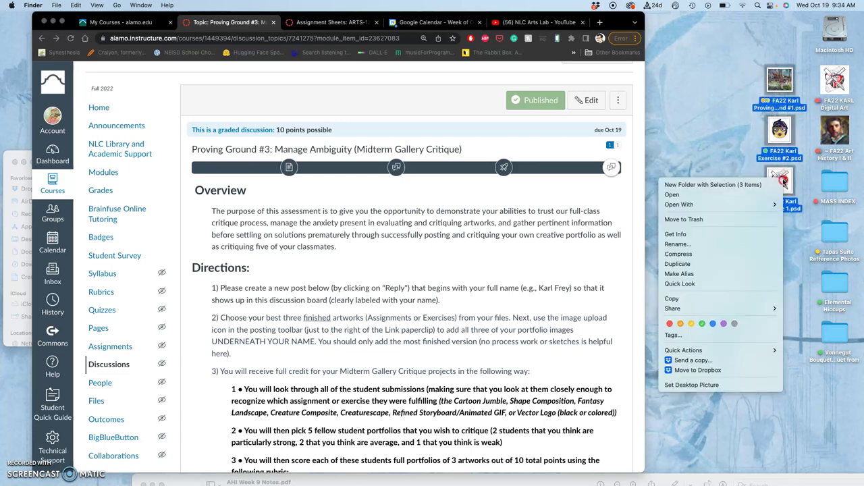
mouse_move(739, 210)
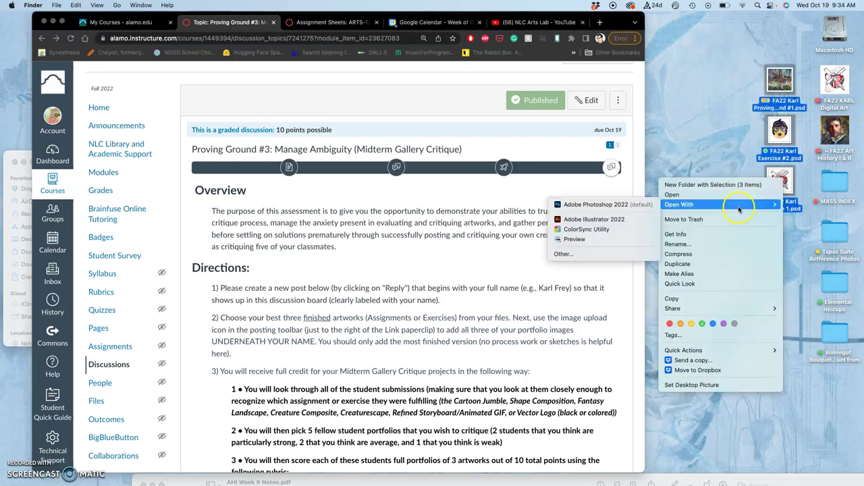
click(614, 206)
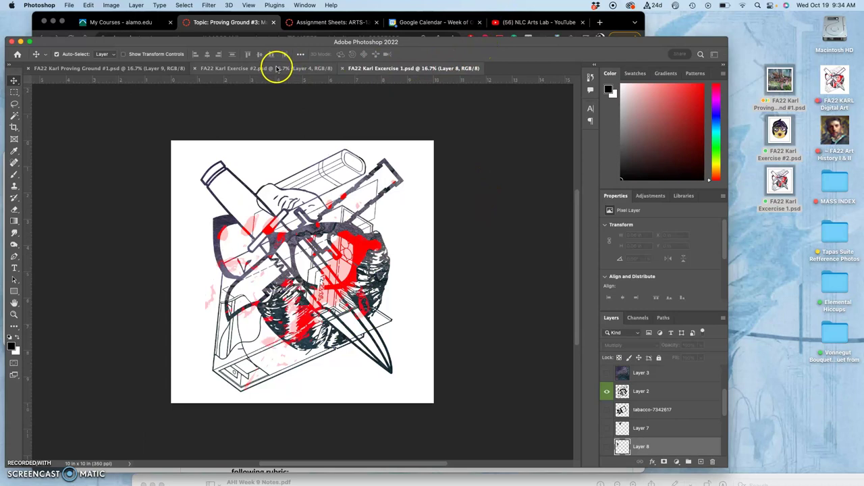
Check each document tab, move the window up, and return to Proving Ground #1
click(276, 71)
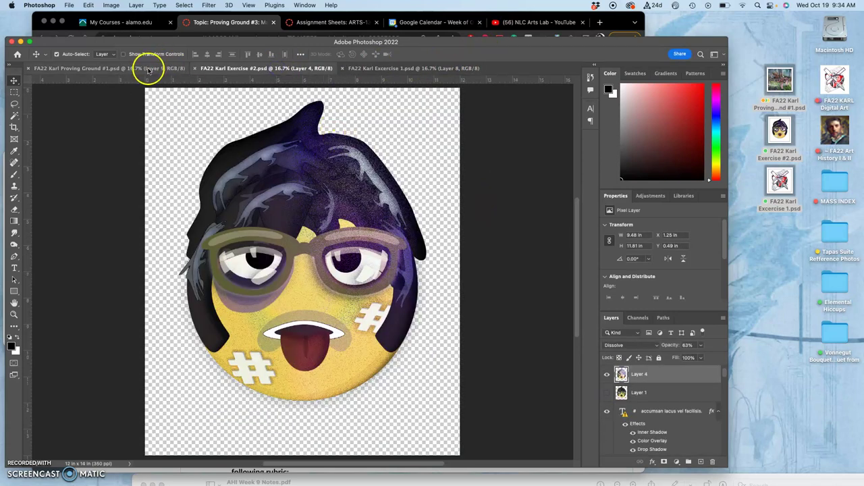
click(148, 71)
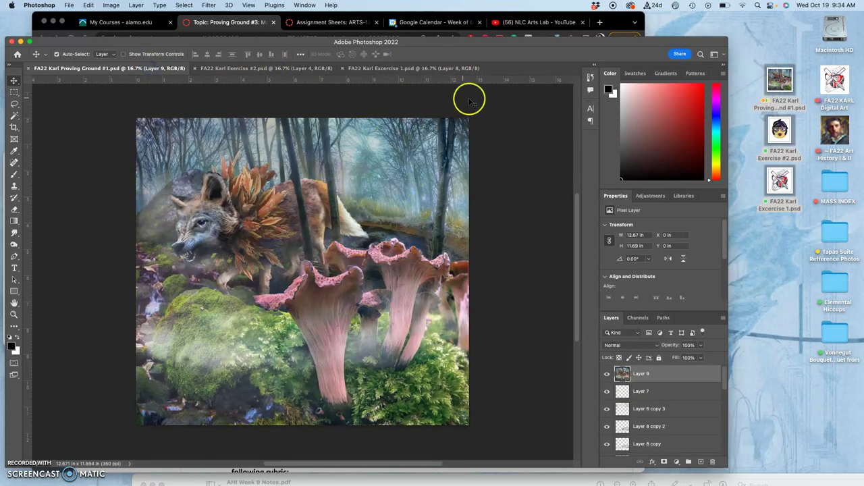
click(430, 68)
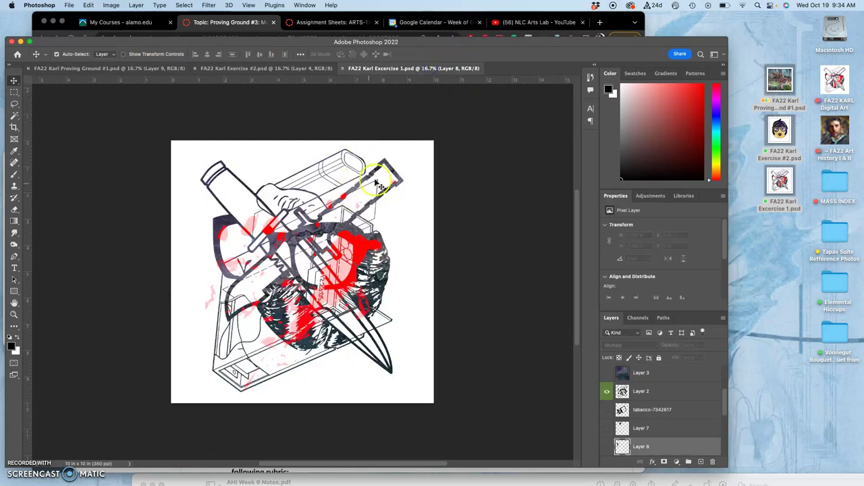
click(423, 47)
drag(423, 47, 443, 22)
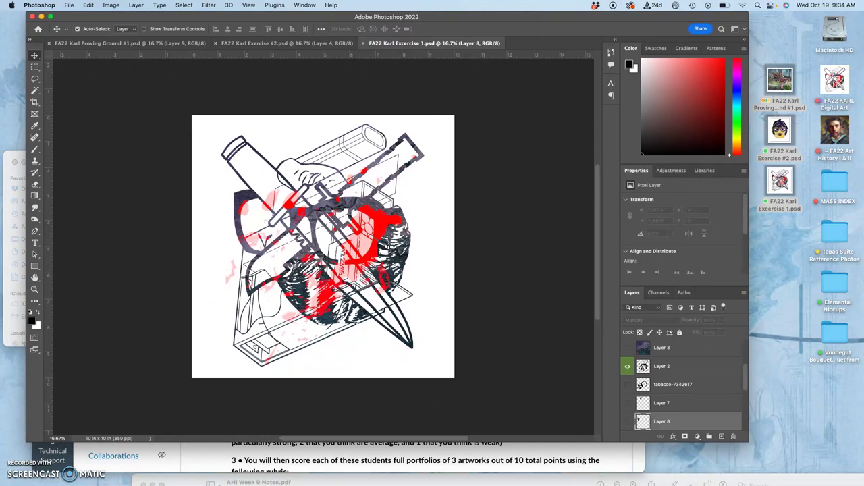
click(129, 43)
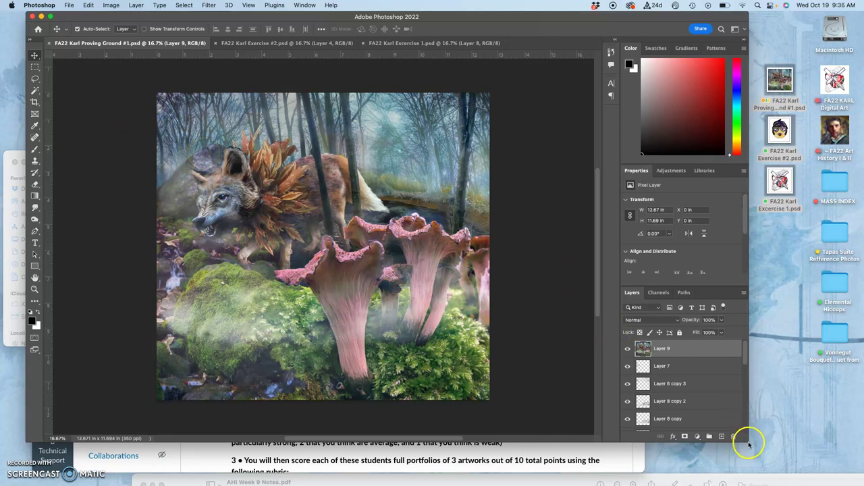
Enlarge the window, check Image Size without changes, and flatten Proving Ground #1 to a Background layer
drag(747, 442, 769, 470)
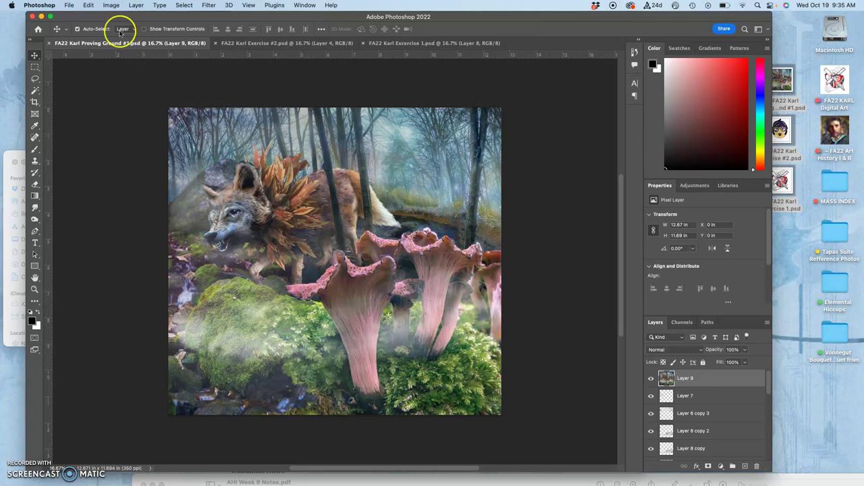
click(112, 5)
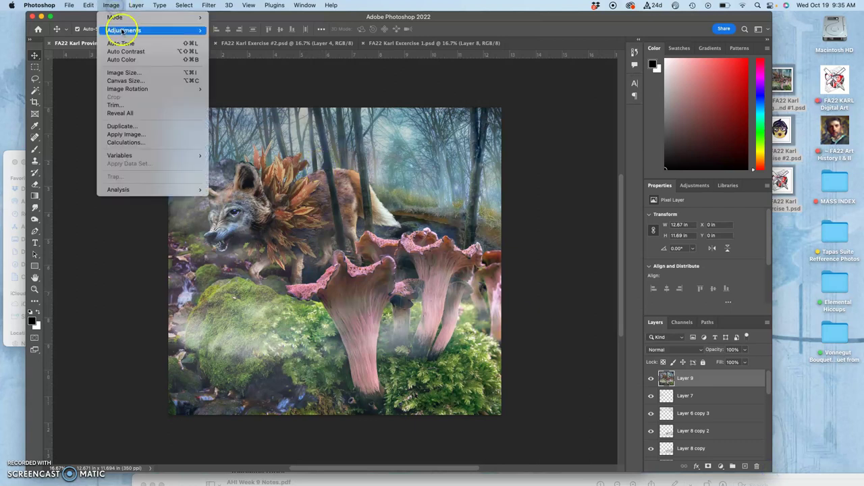
click(125, 72)
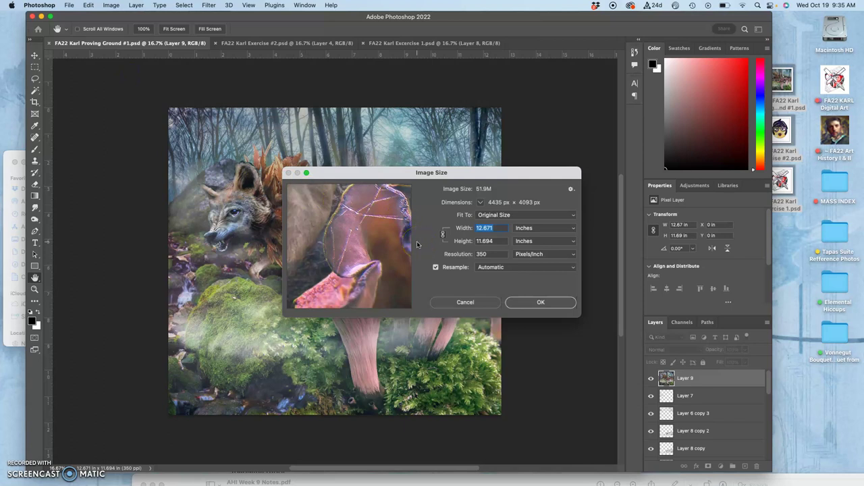
click(483, 302)
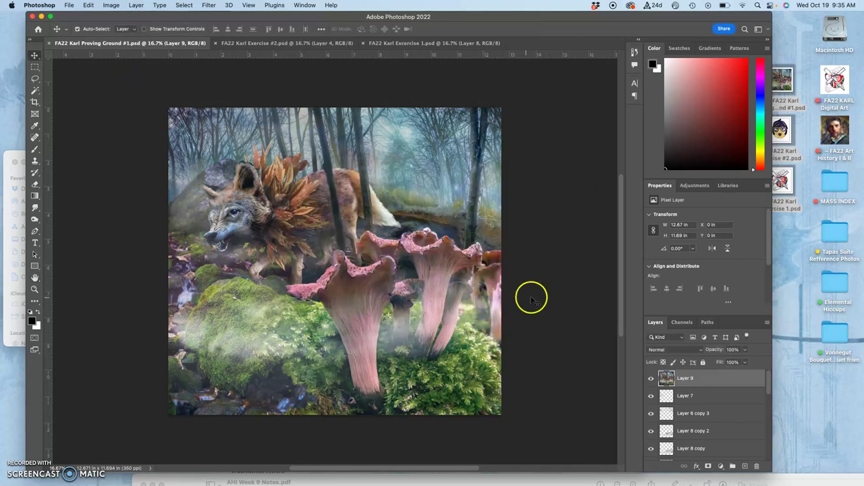
click(137, 5)
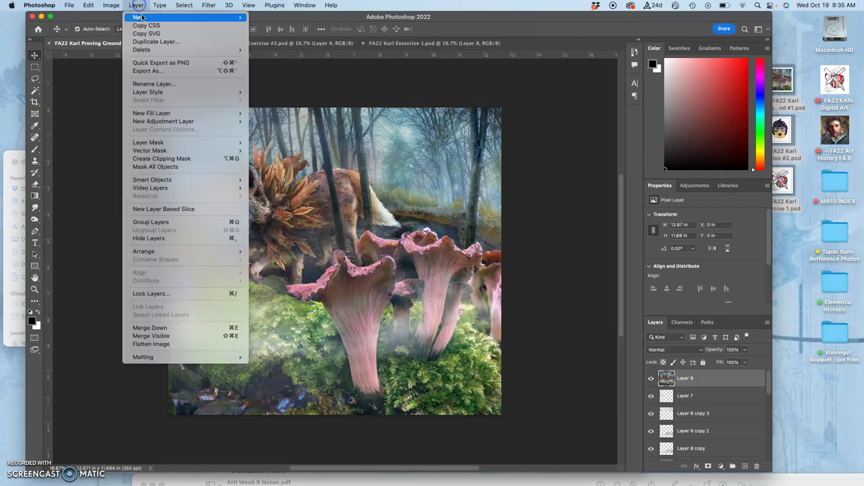
click(174, 345)
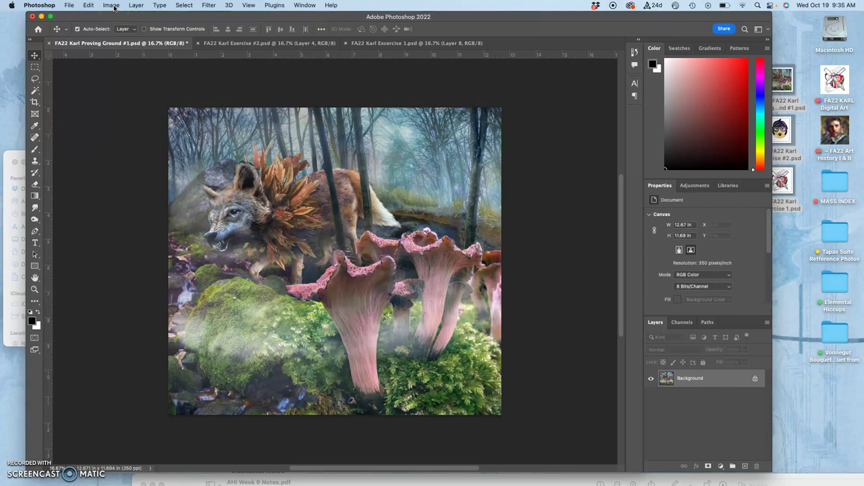
In Image Size, turn off Resample and set height to 7.5 in (8.127 in wide, 545.733 ppi)
click(113, 7)
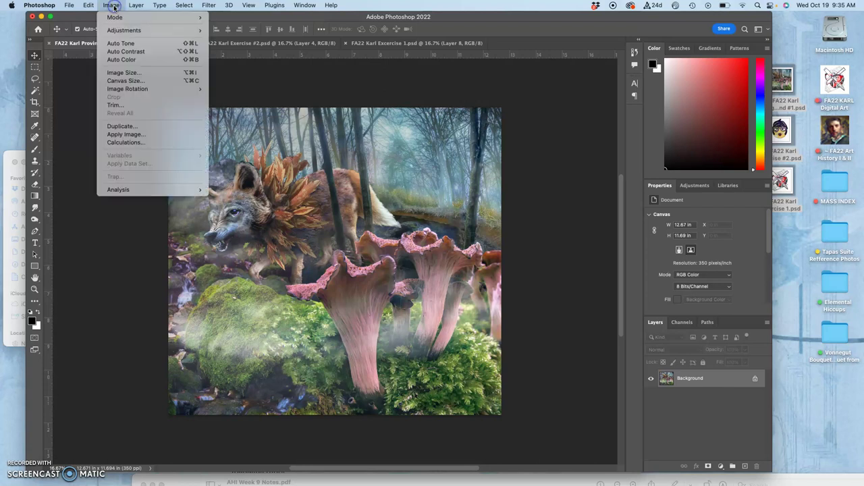
click(128, 70)
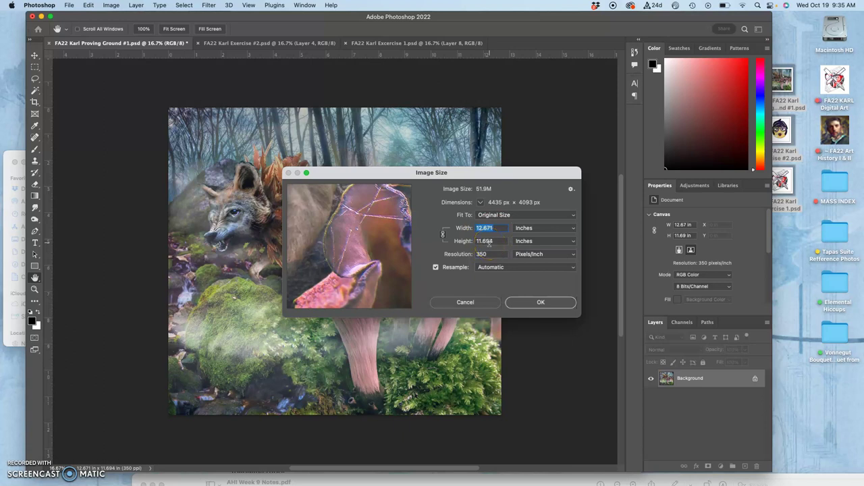
double_click(495, 231)
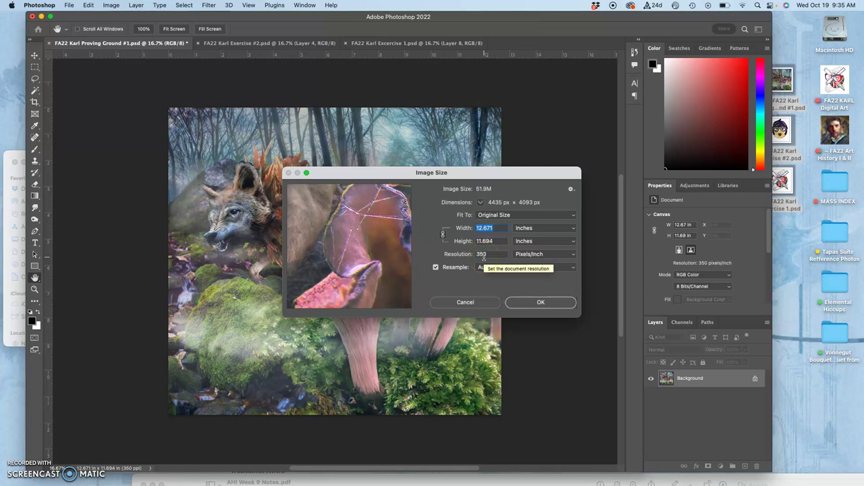
text(7.5)
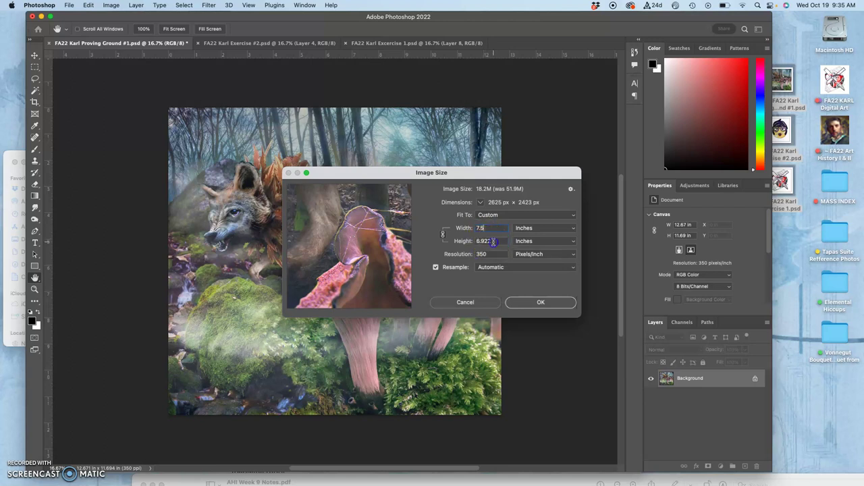
text(7.5)
click(473, 235)
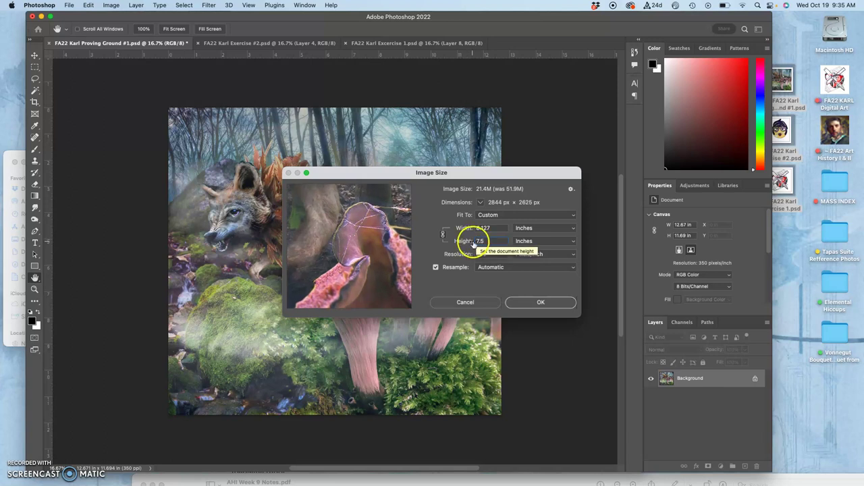
click(436, 268)
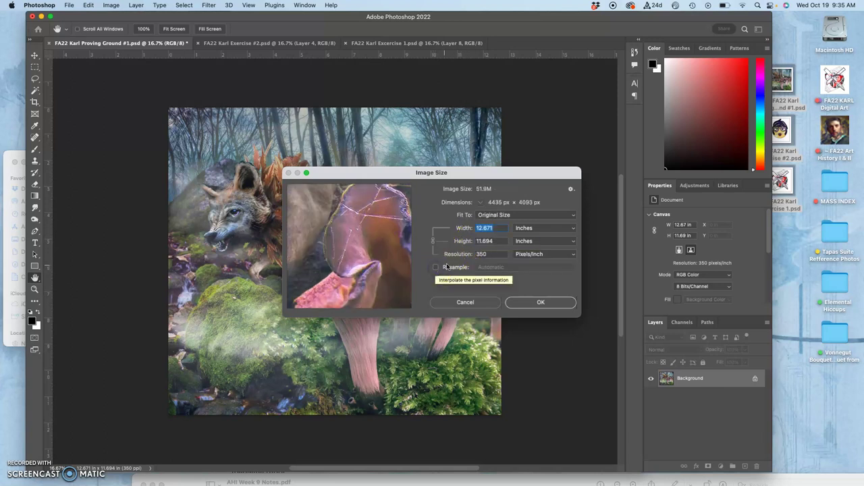
click(456, 241)
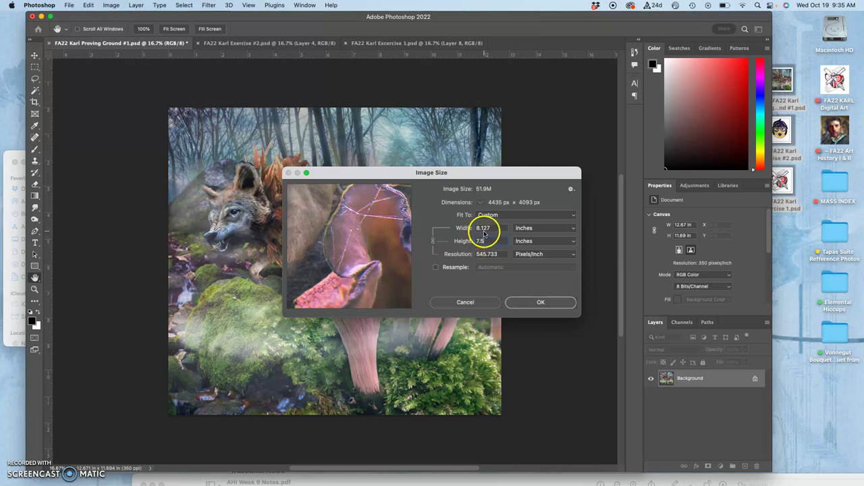
Apply the 8.127 × 7.5 in size, then widen the canvas to 9.5 in wide
click(533, 302)
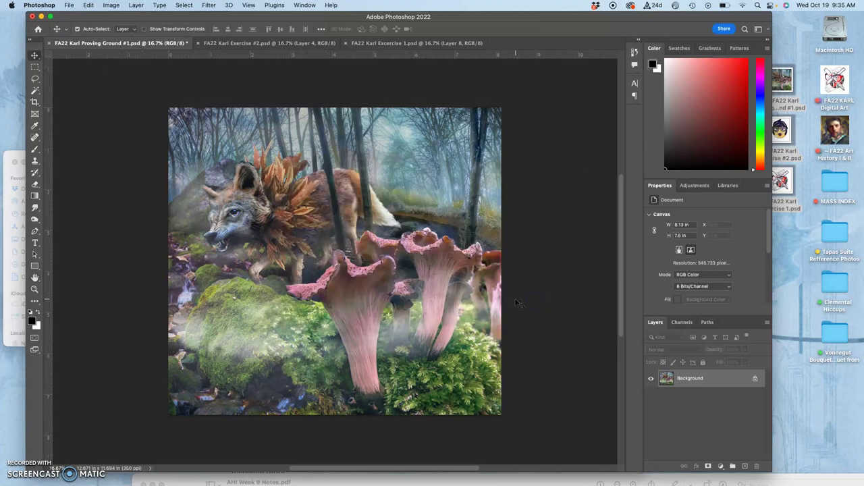
key(super+minus)
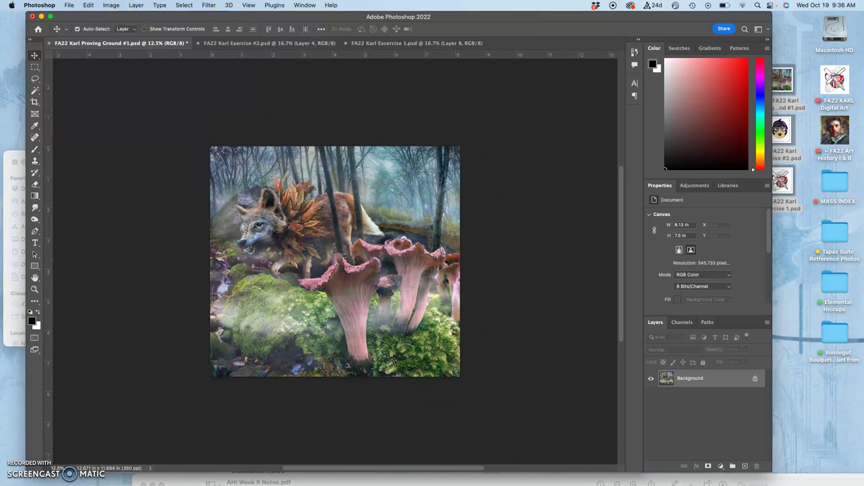
click(111, 5)
click(128, 81)
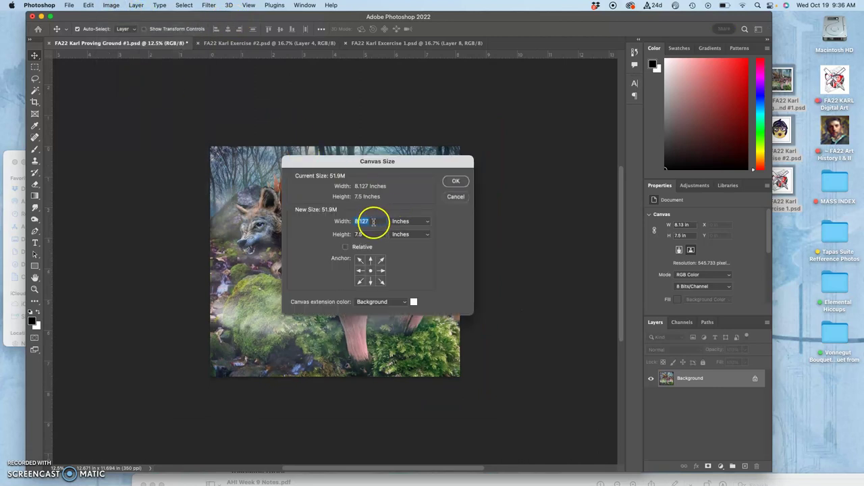
drag(373, 221, 348, 221)
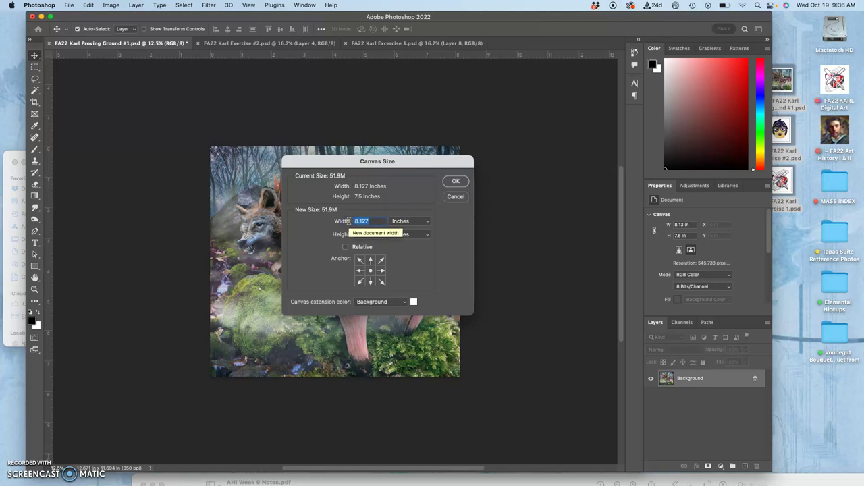
text(9.5)
click(370, 234)
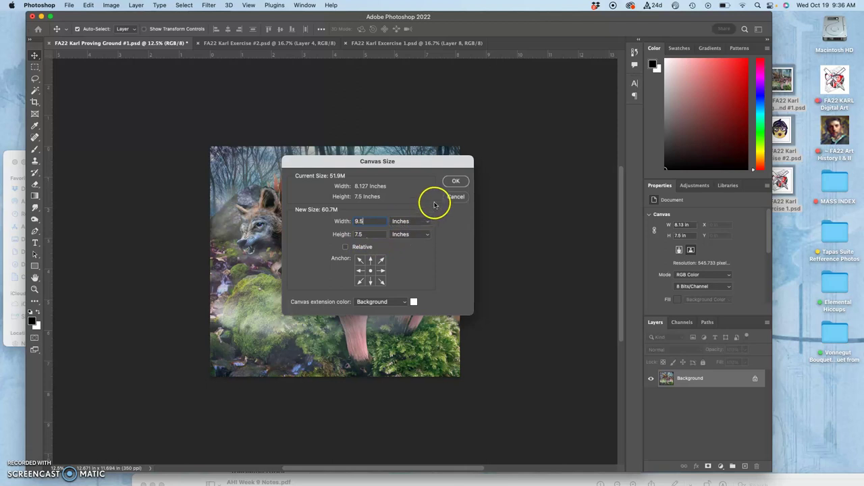
click(455, 182)
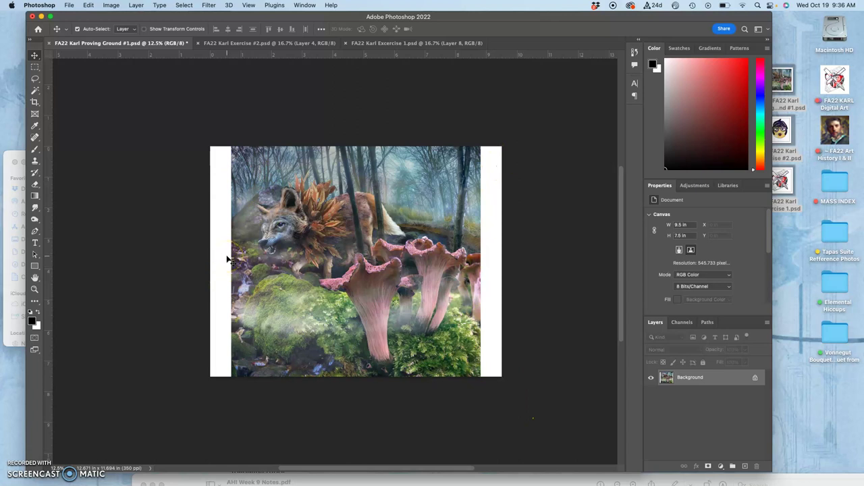
Rescale the image without resampling to 6.5 in tall, about 8.23 in wide at 629.692 ppi
click(112, 5)
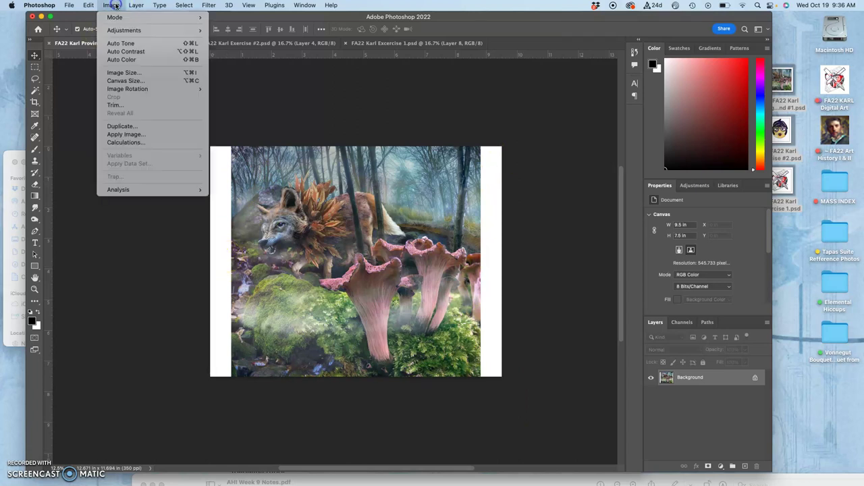
click(128, 72)
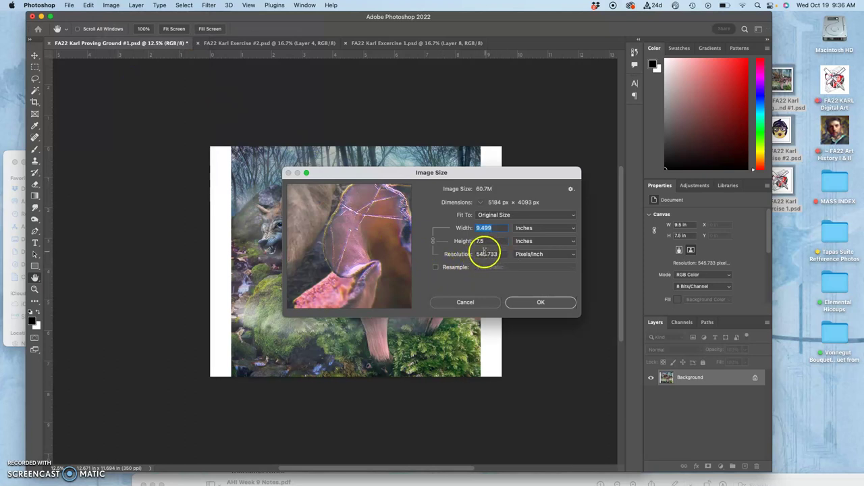
drag(487, 242, 475, 241)
text(6.)
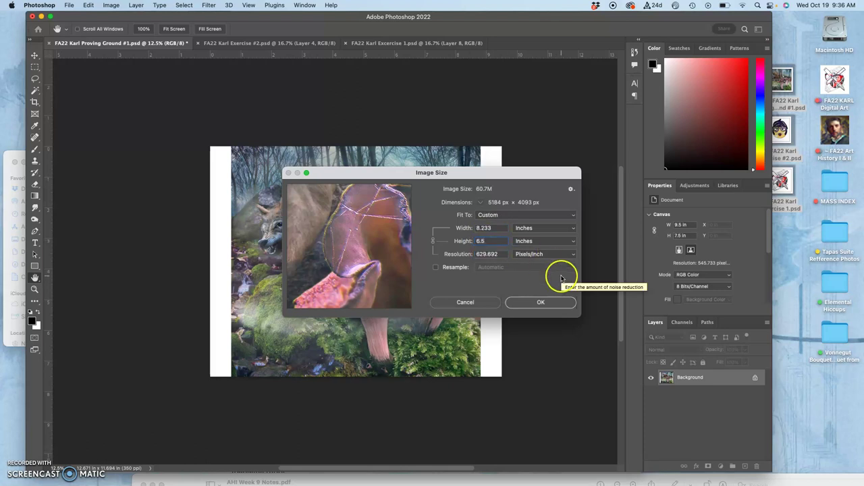
click(540, 302)
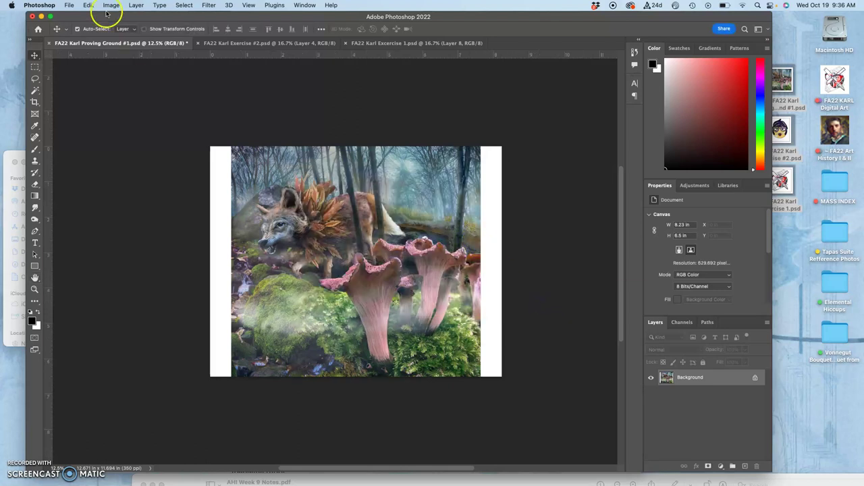
Set Canvas Size to 9.5 in wide by 7.5 in tall, framing the wolf scene in white
click(112, 6)
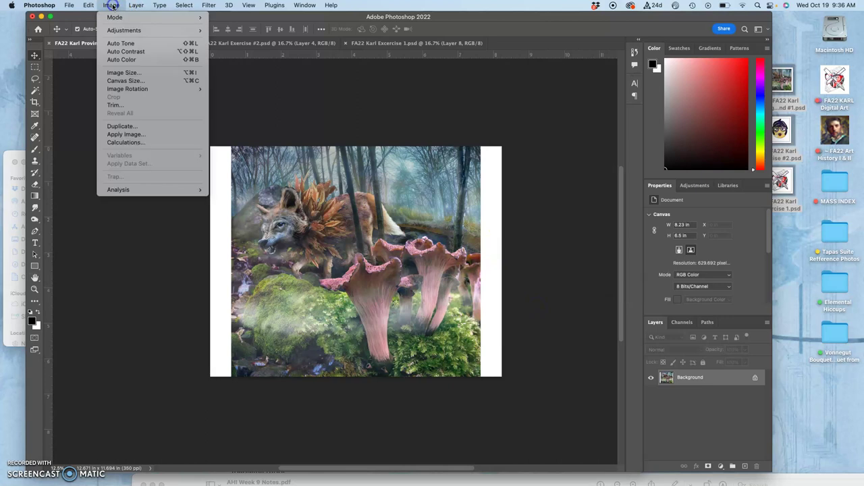
click(127, 81)
click(374, 221)
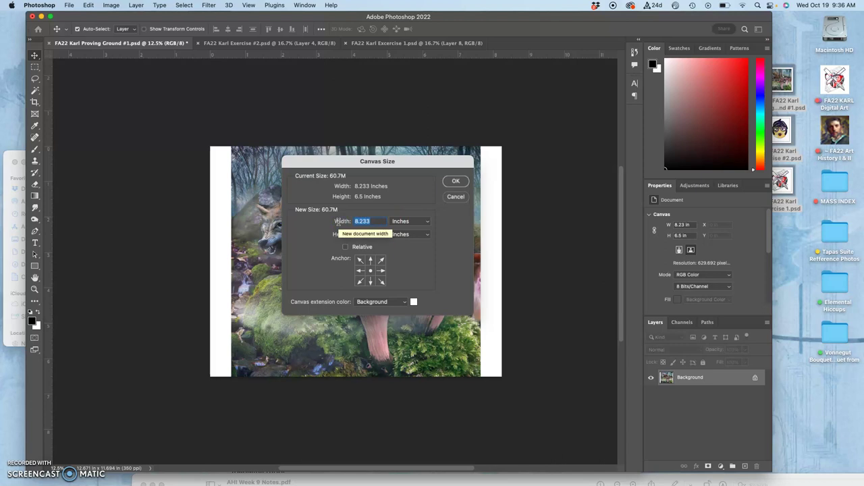
text(7)
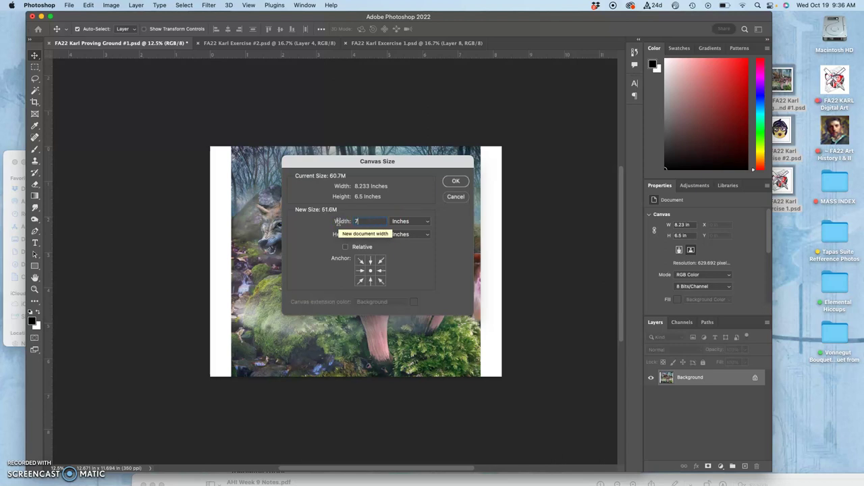
key(BackSpace)
click(360, 221)
text(9.5)
double_click(360, 233)
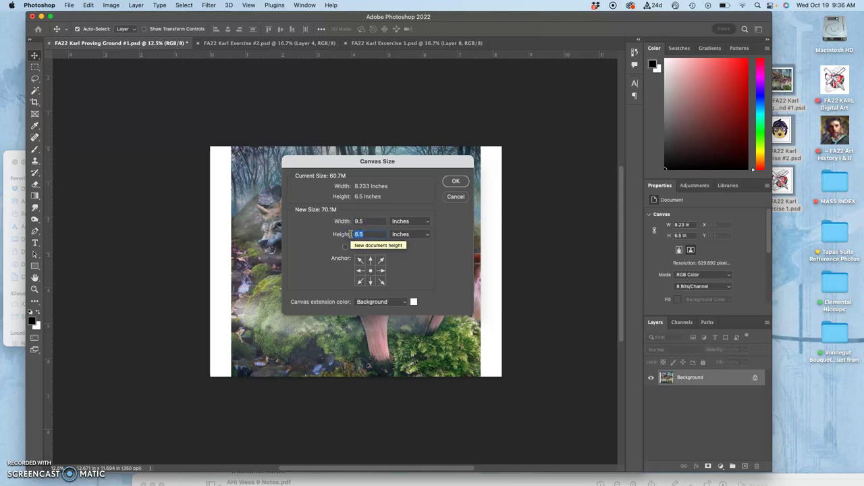
text(7.5)
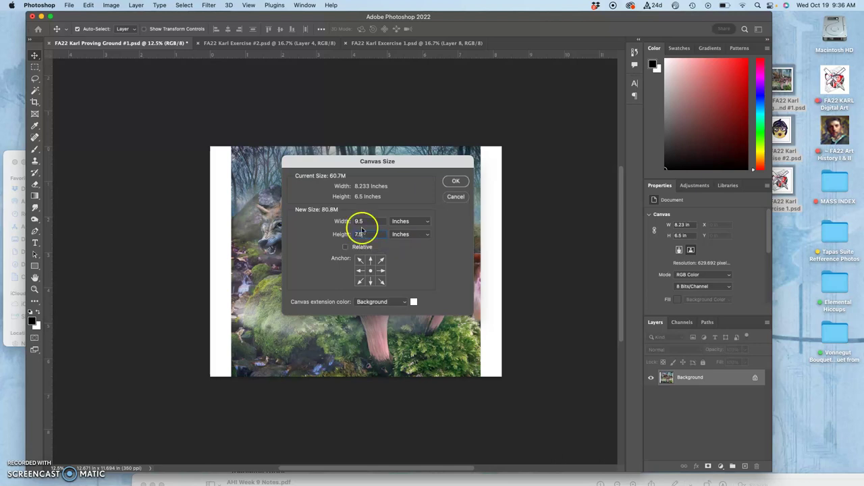
click(455, 183)
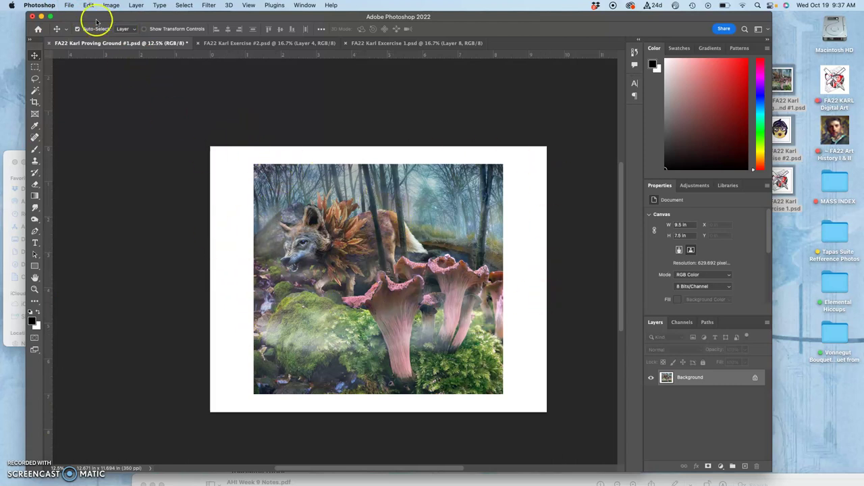
Save the wolf artwork to the Desktop on your computer as a TIFF, adding 'PR-' before its name
click(70, 6)
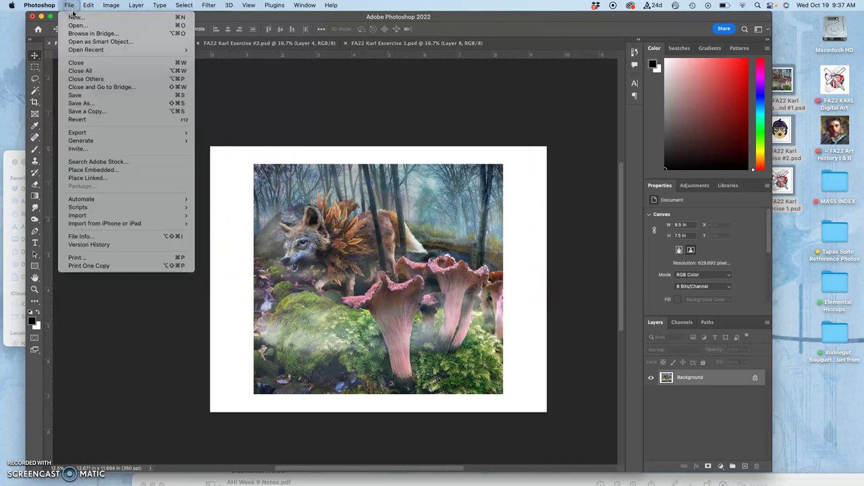
click(88, 105)
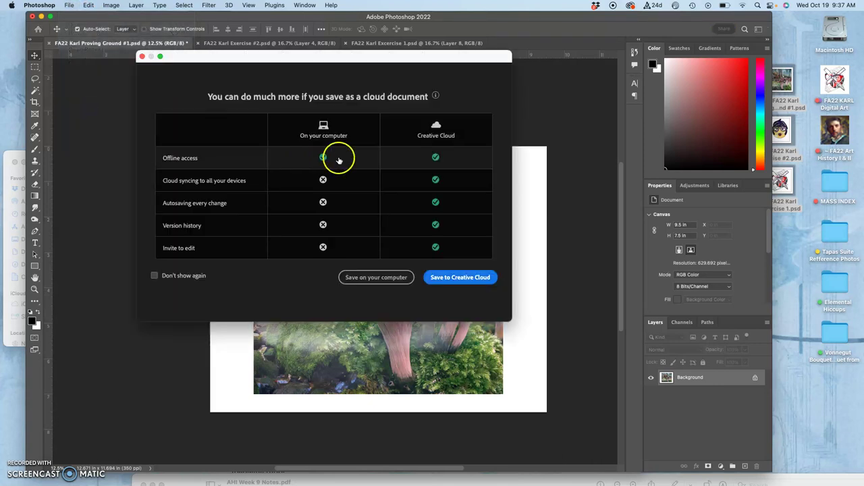
click(386, 282)
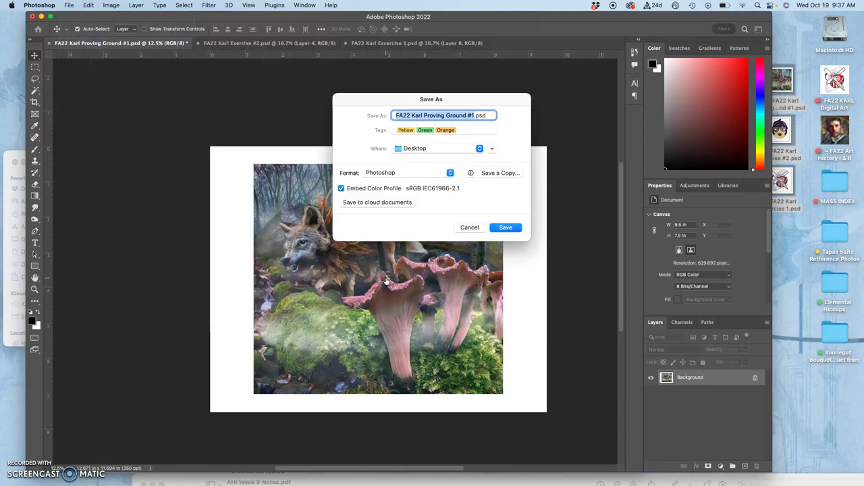
click(408, 174)
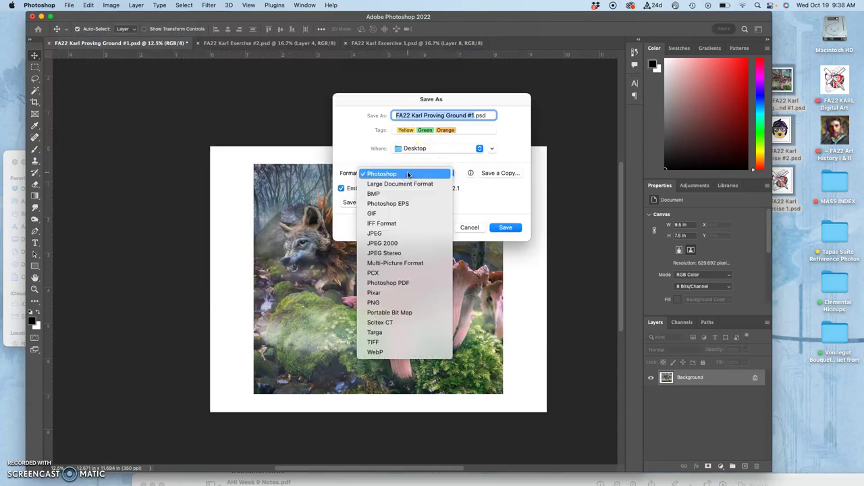
click(402, 342)
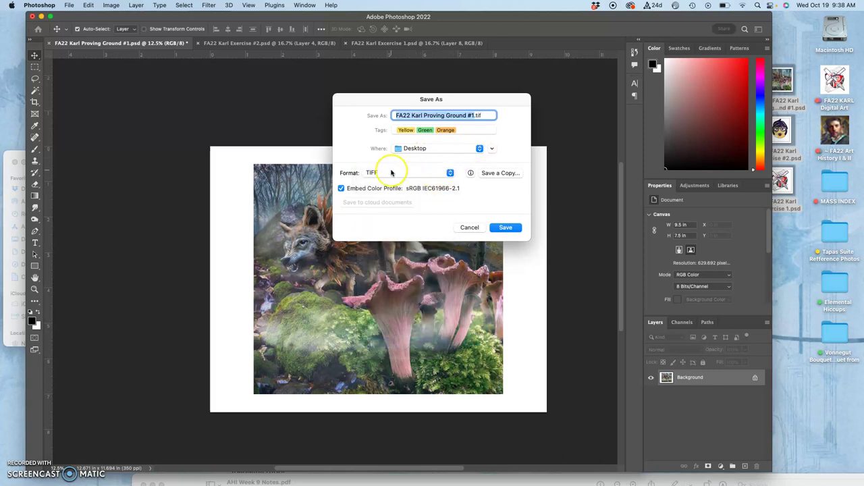
click(395, 116)
text(PR-)
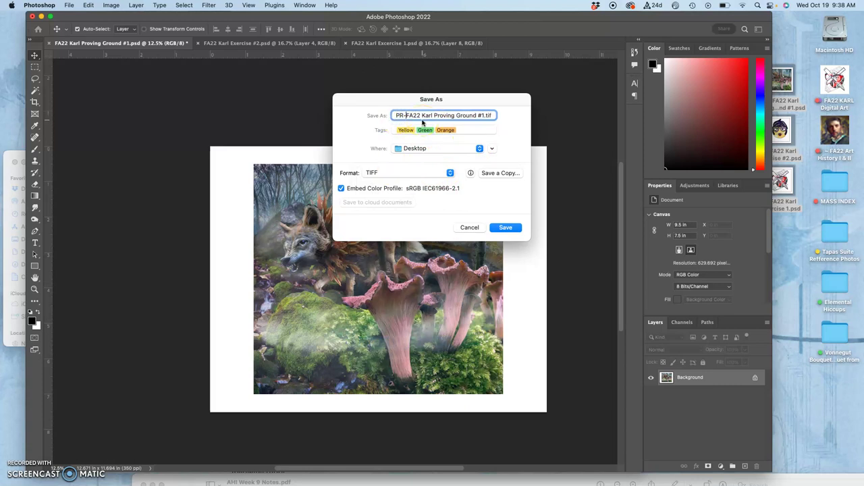
click(506, 228)
click(507, 228)
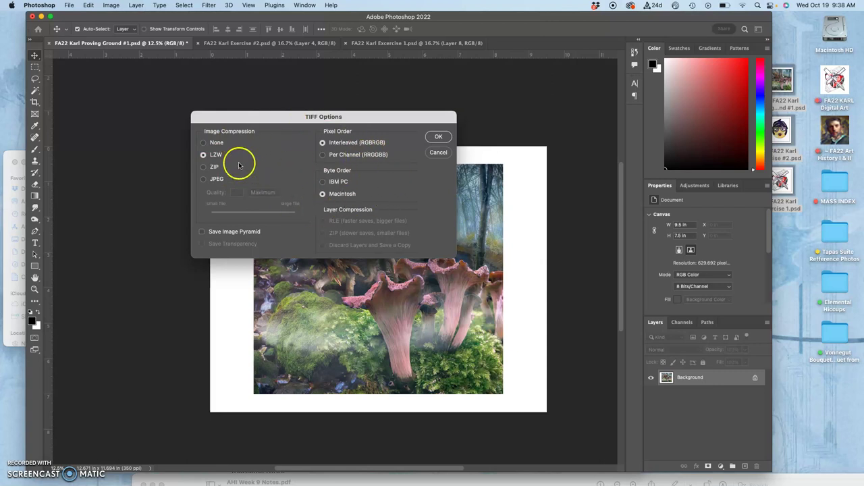
In TIFF Options choose LZW compression with Interleaved pixel order and write the file
click(203, 143)
click(203, 156)
click(205, 156)
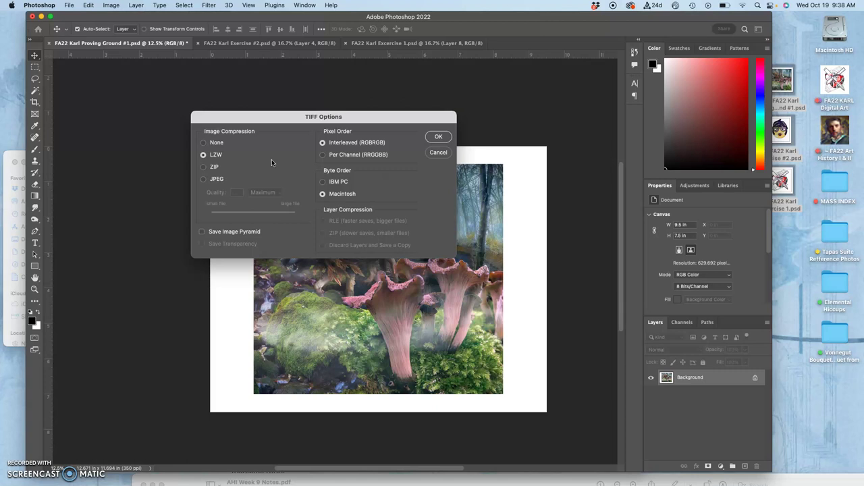
click(370, 144)
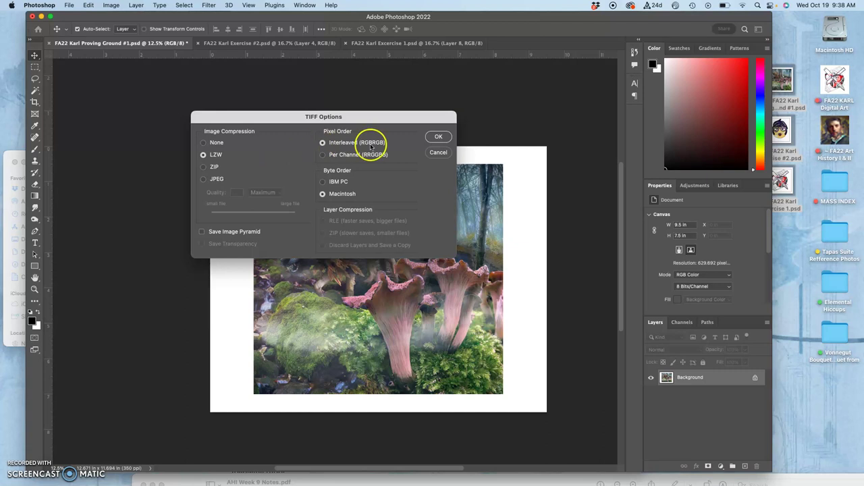
click(437, 137)
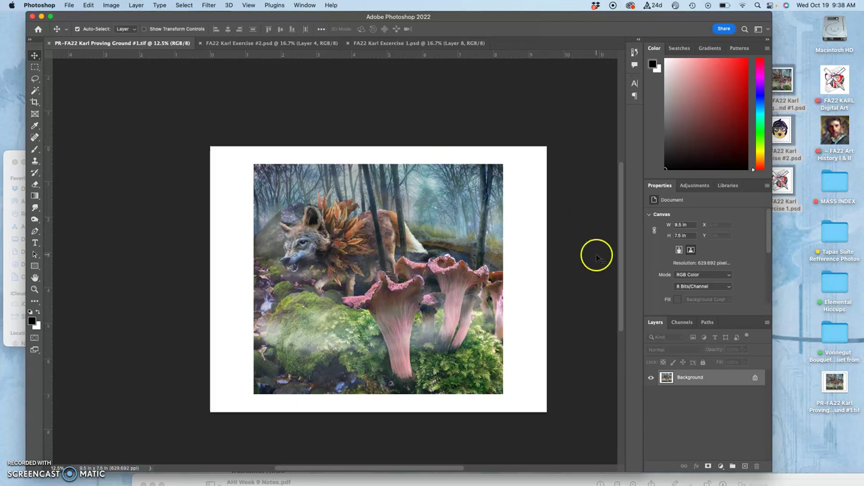
Tag PR-FA22 Karl Proving Ground #1.tif on the Desktop with the purple tag
click(833, 388)
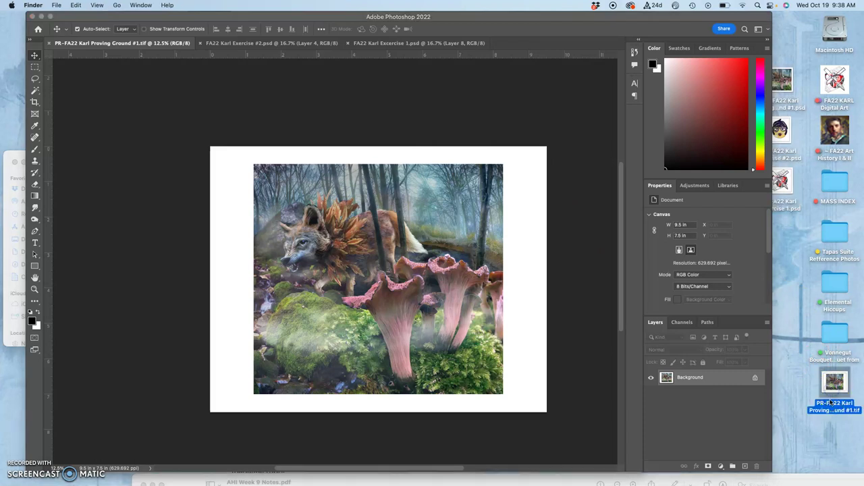
right_click(835, 398)
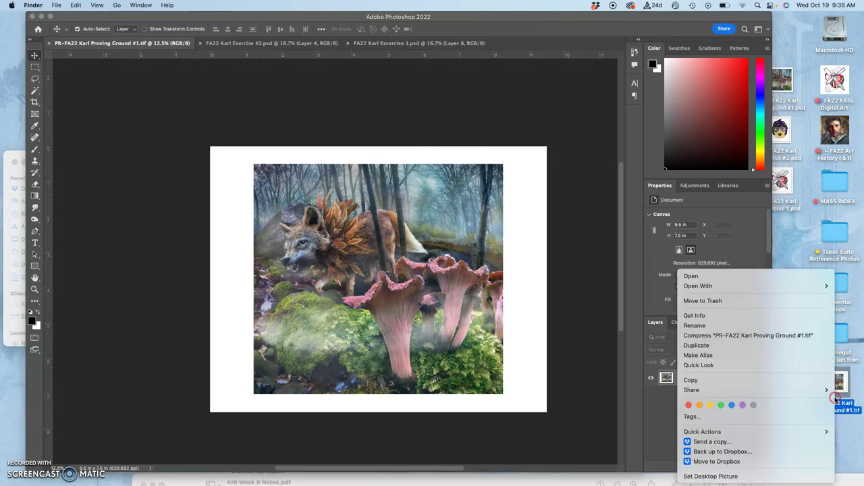
click(744, 407)
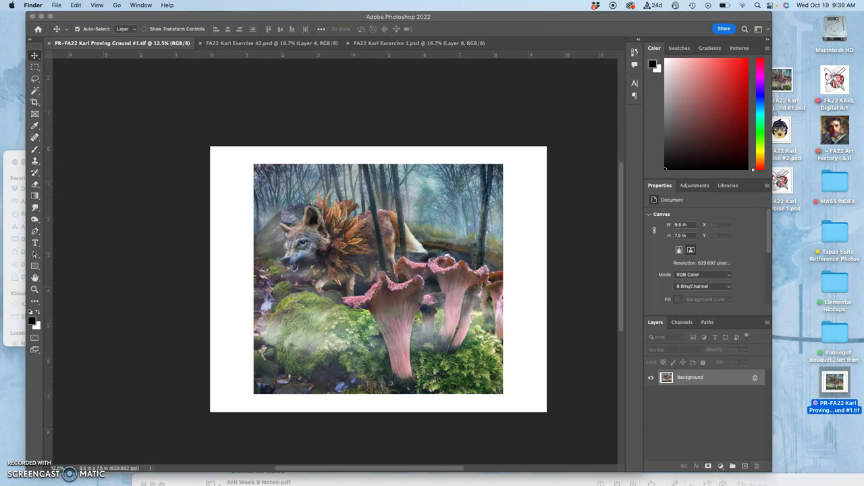
In the browser, open the Canvas course Home link in a new tab and view it
mouse_move(2, 155)
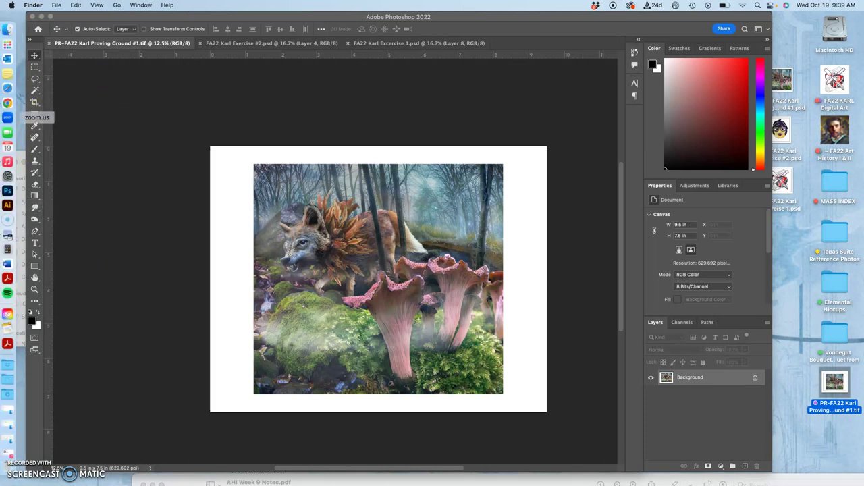
click(12, 108)
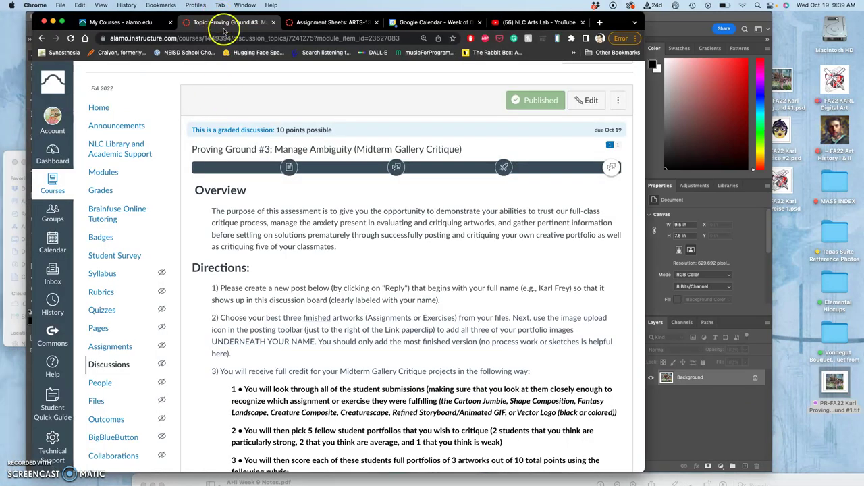
right_click(98, 108)
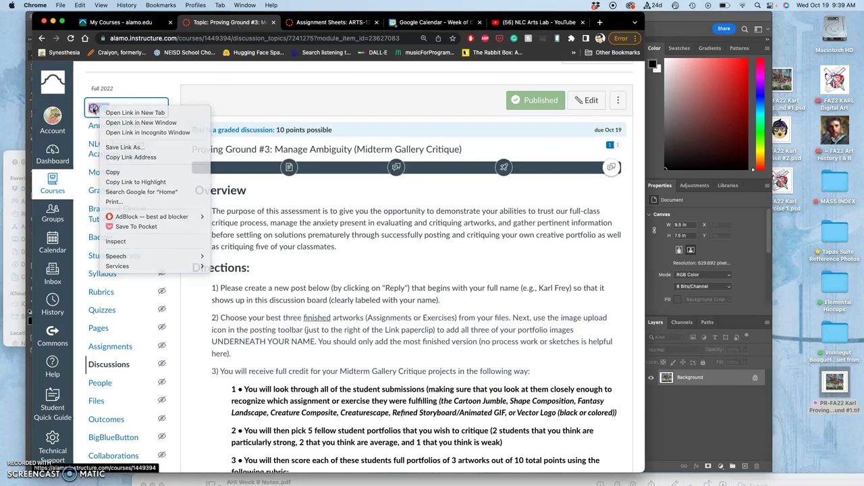
click(132, 112)
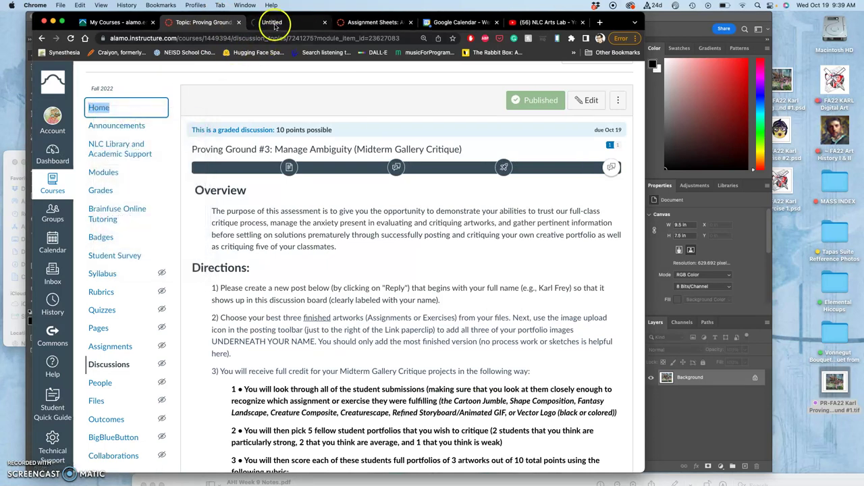
click(272, 22)
scroll(364, 250, down, 5)
scroll(364, 252, down, 5)
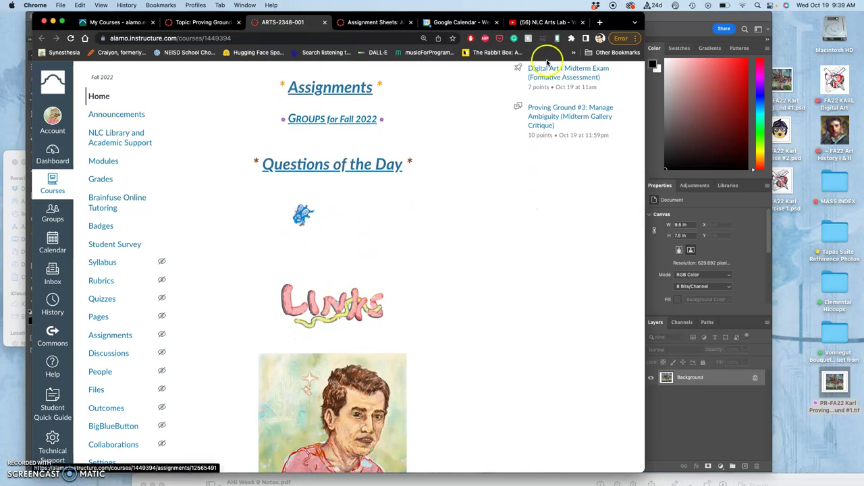
Load dropbox.com in another new browser tab
click(601, 23)
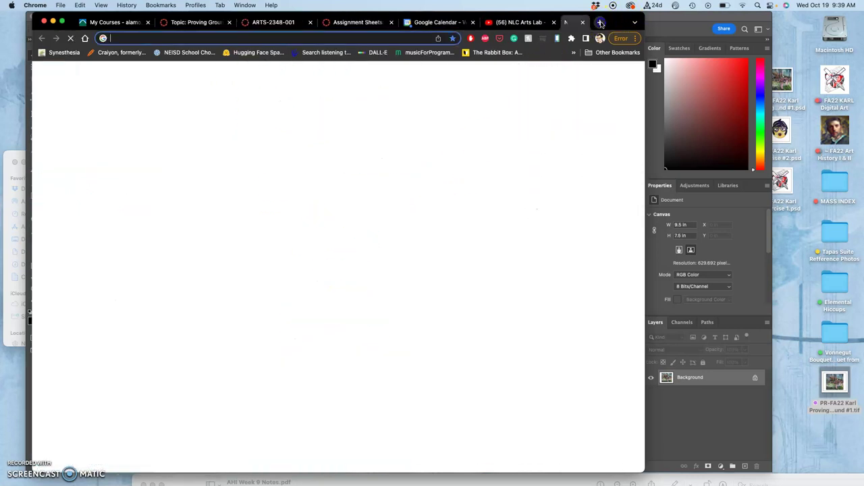
text(drop)
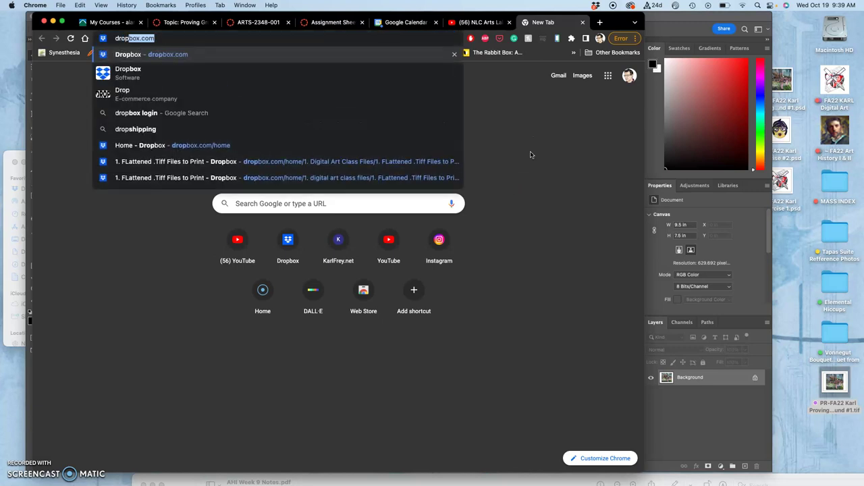
text(box.com)
key(Return)
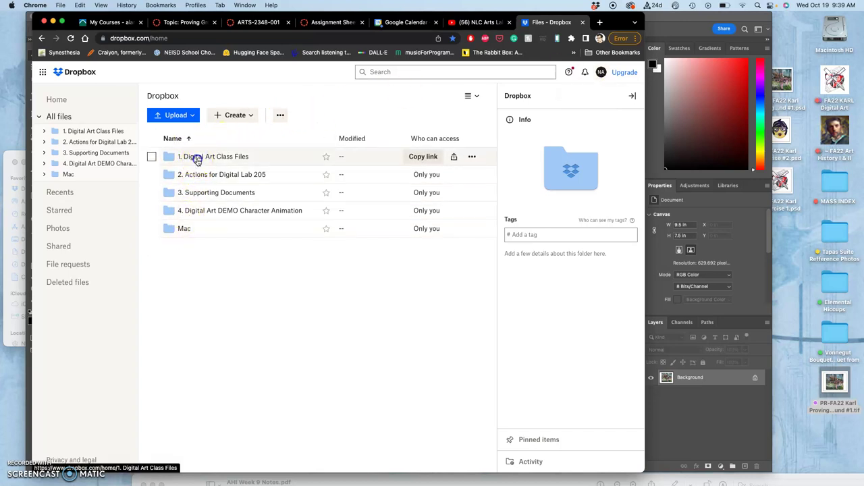
In Dropbox, open 1. Digital Art Class Files > 1. FLattened .Tiff Files to Print > the instructor's folder
click(197, 159)
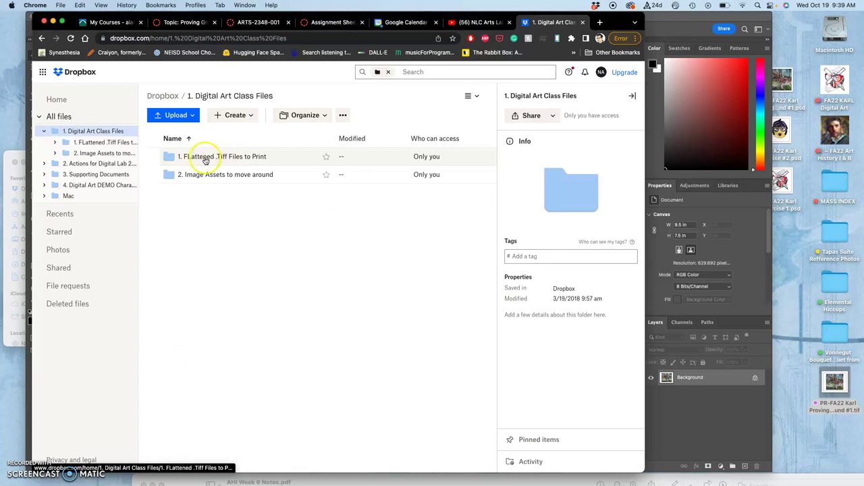
click(205, 160)
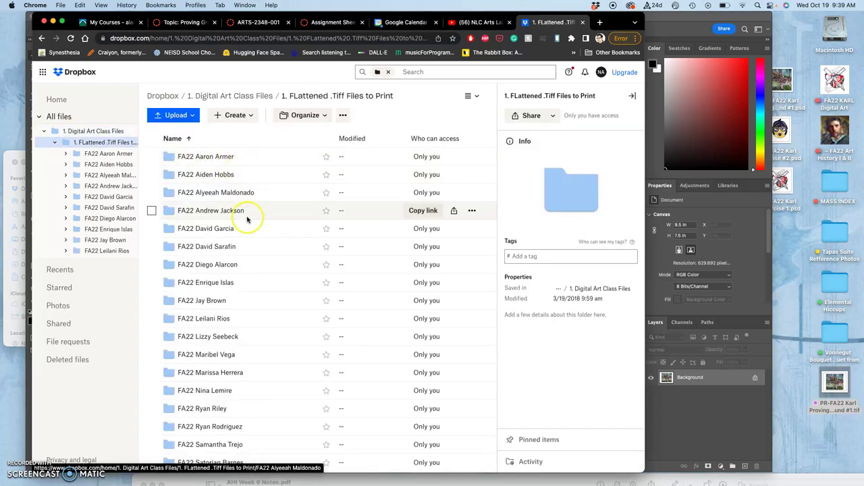
scroll(229, 176, down, 5)
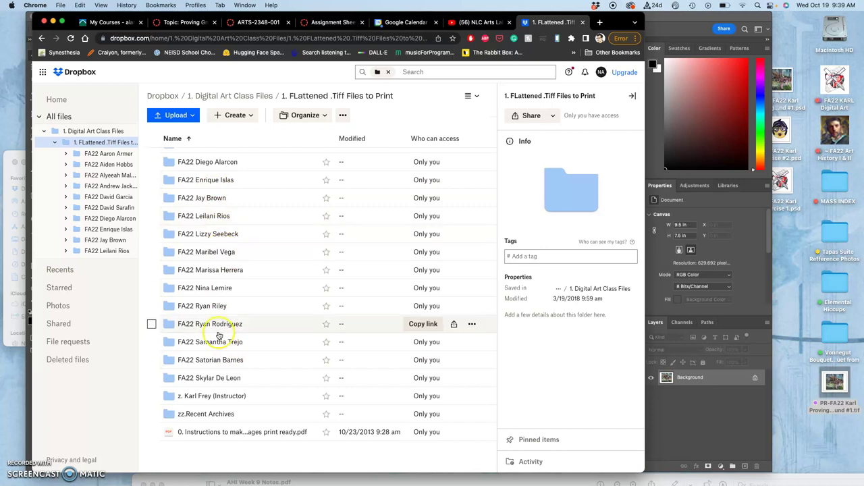
click(197, 397)
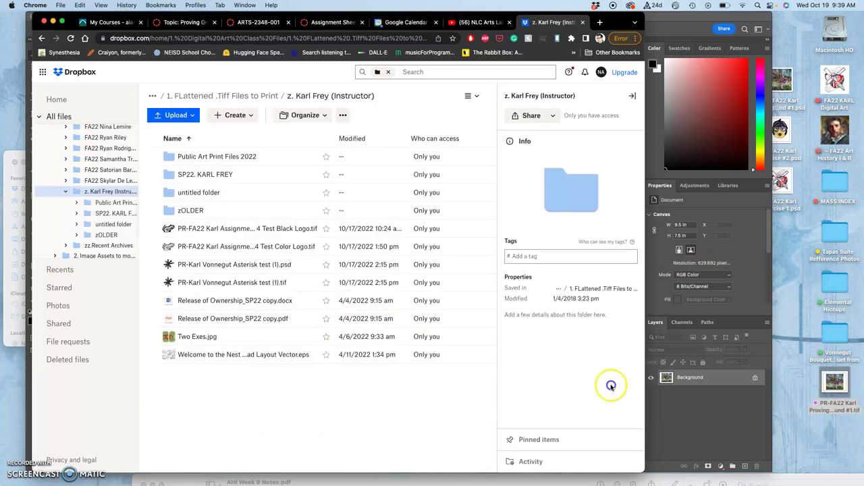
Quick Look the Proving Ground TIFF, then drag it into the instructor's folder to upload it
key(space)
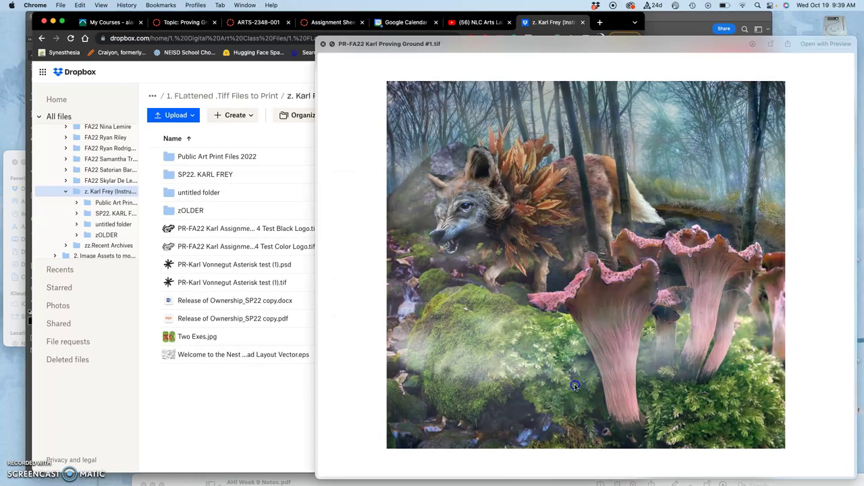
click(323, 43)
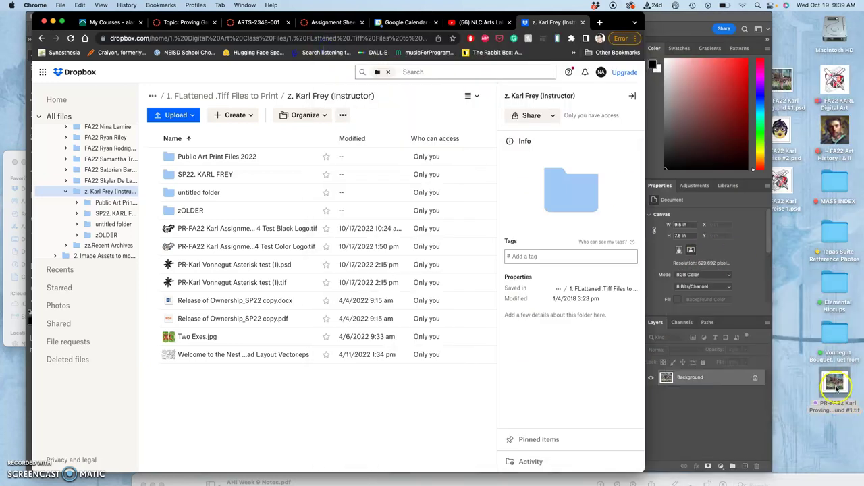
key(space)
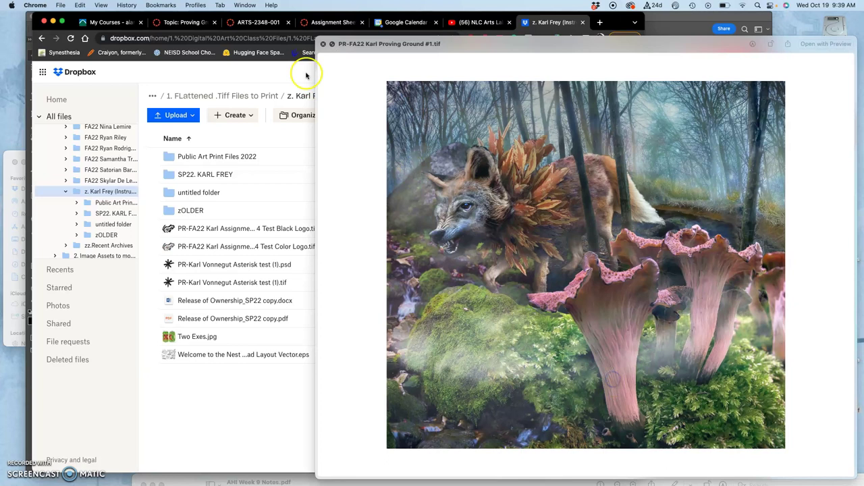
click(322, 44)
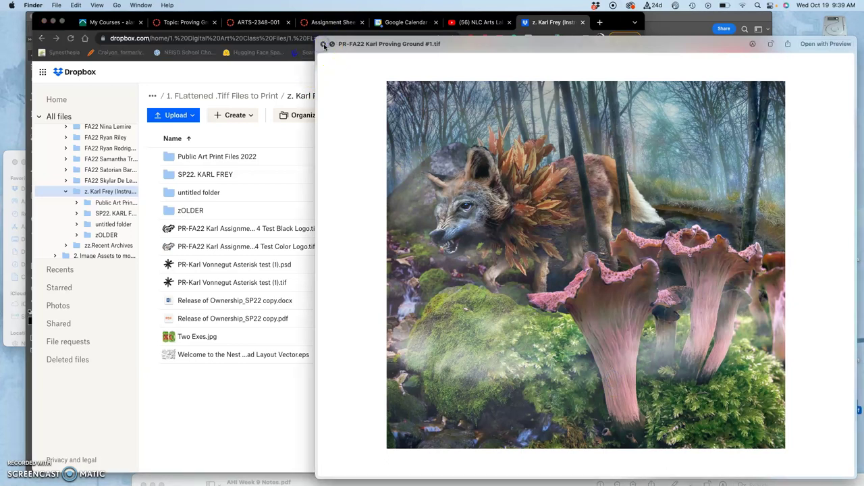
click(324, 44)
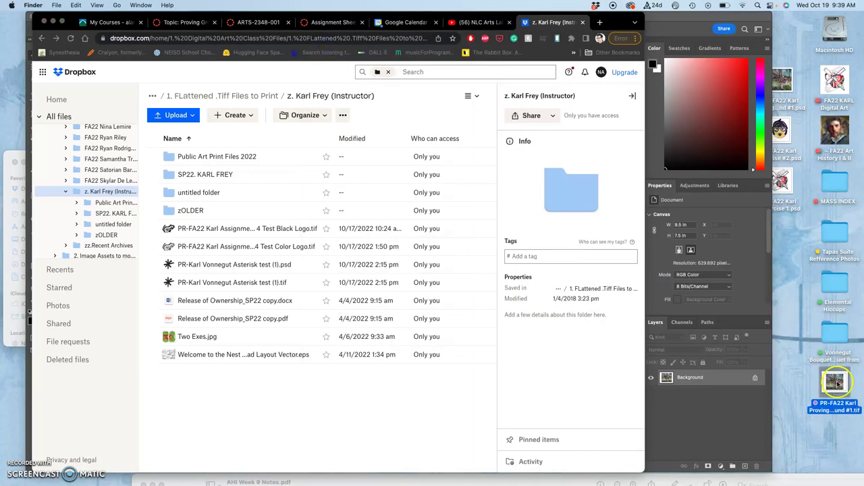
drag(837, 383, 399, 398)
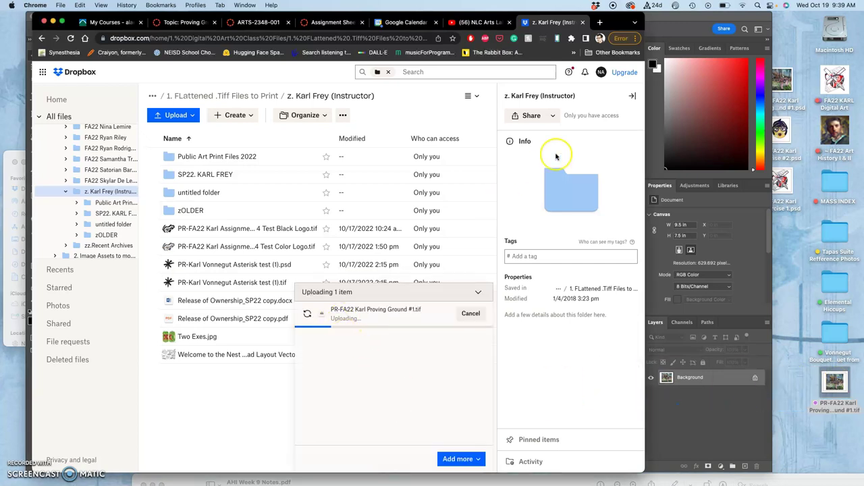
Back in Photoshop, switch to Exercise #2 and close the Proving Ground image
click(681, 16)
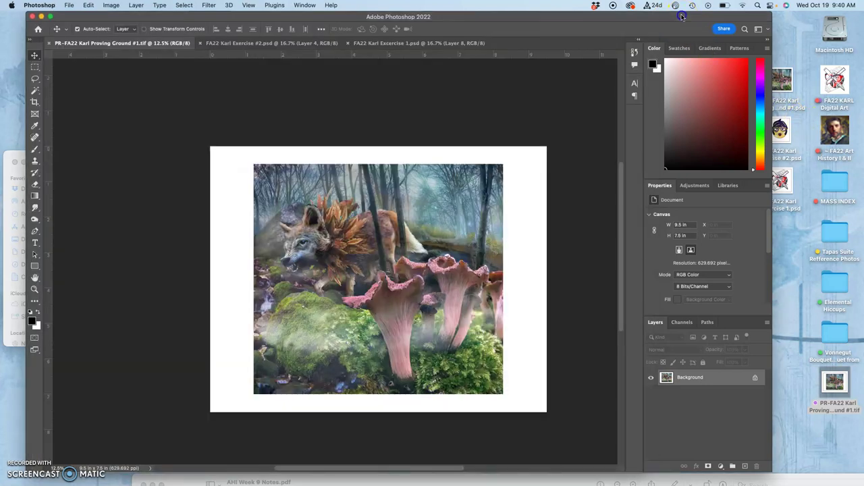
click(283, 42)
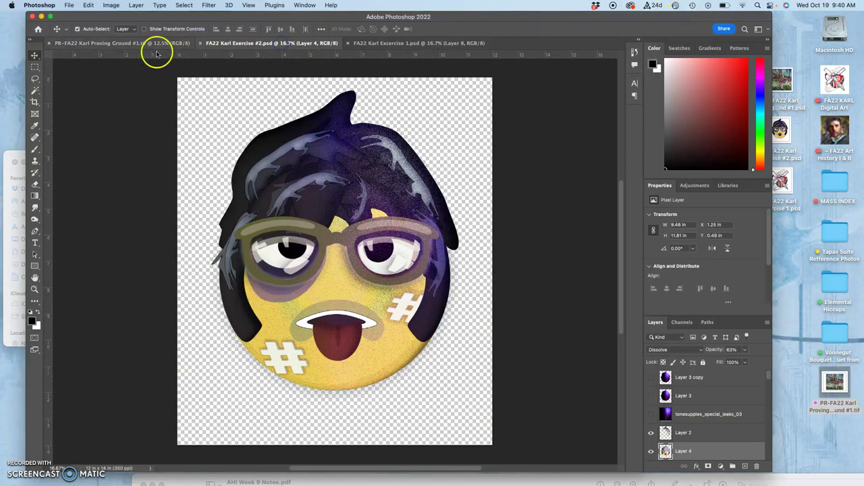
click(48, 43)
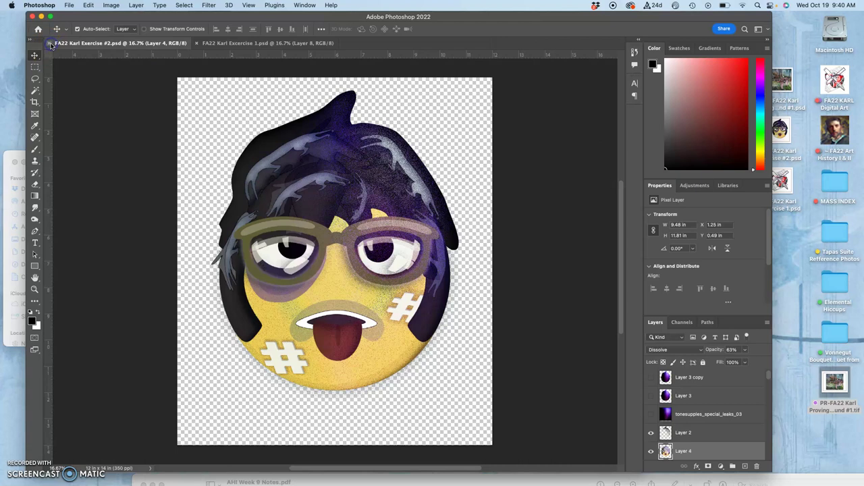
Flatten Exercise #2 into one Background layer, discarding its hidden layers
click(135, 4)
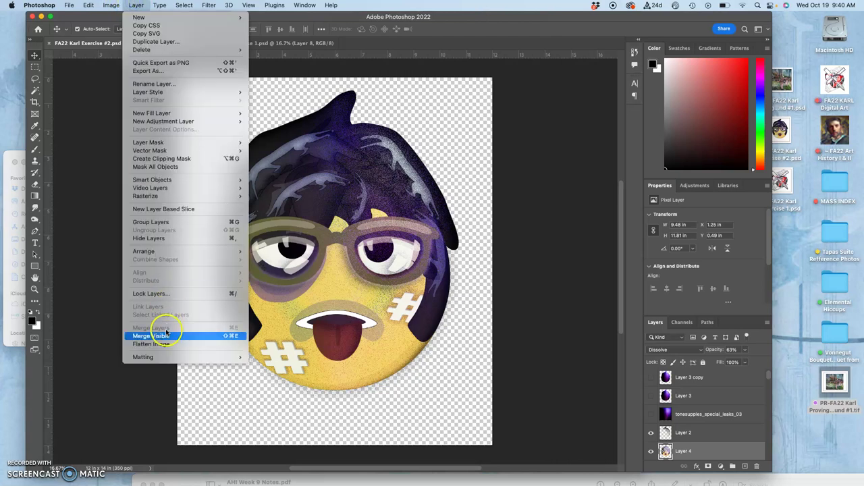
click(280, 280)
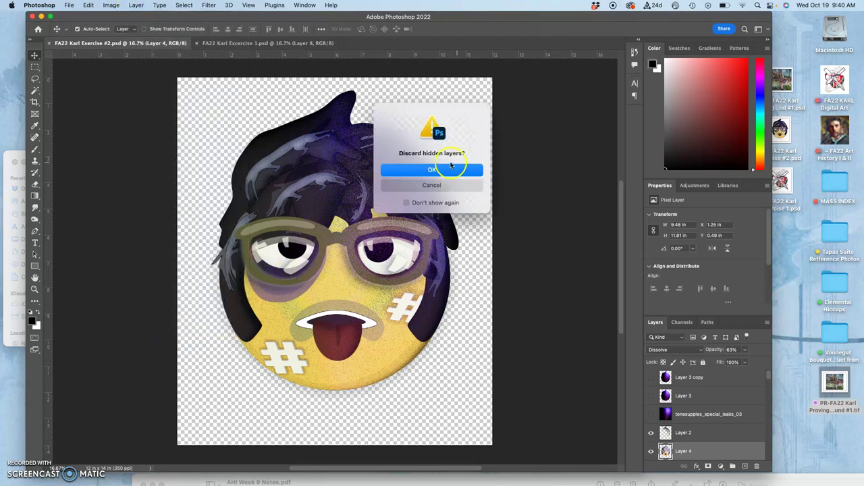
click(445, 170)
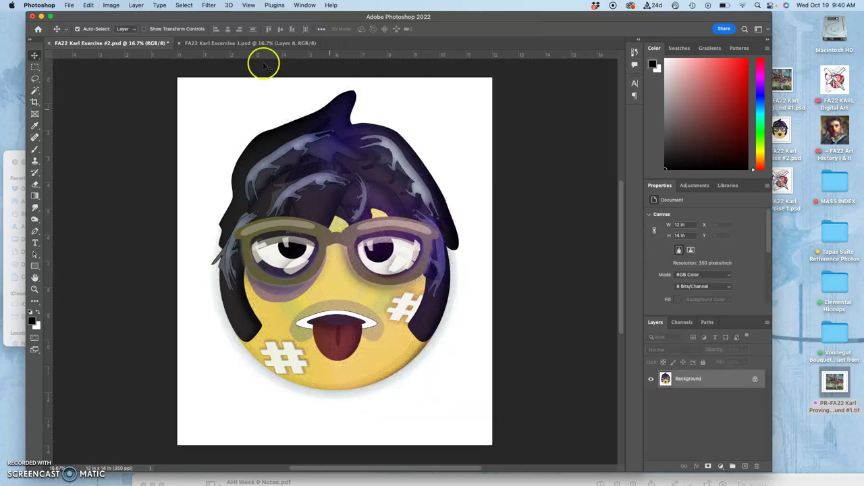
With Resample off, set Exercise #2's image size to 8 × 9.33 in at 525 pixels/inch
click(116, 6)
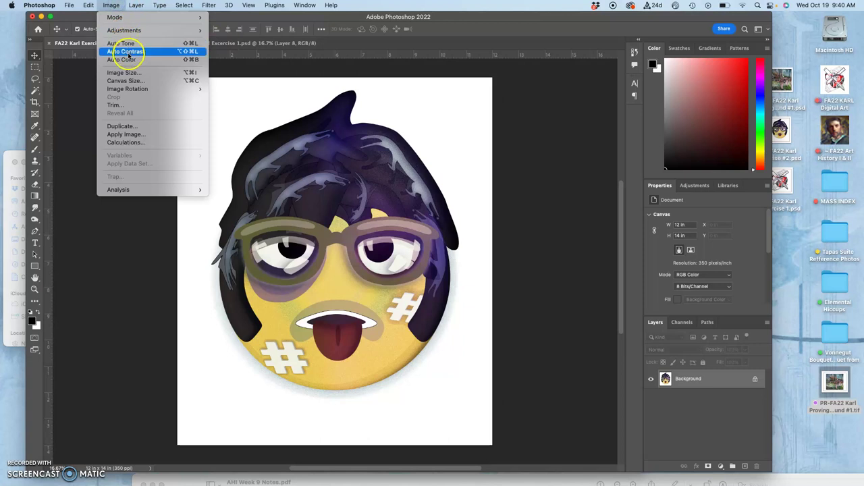
click(130, 75)
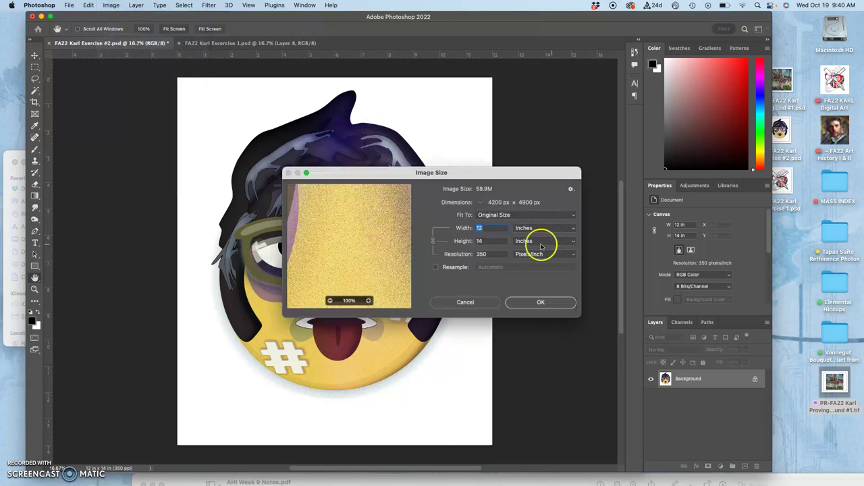
click(436, 267)
click(435, 267)
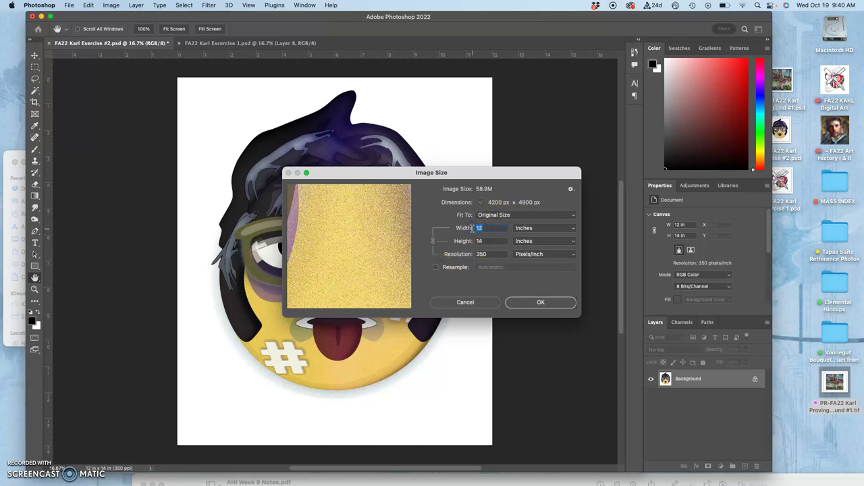
text(7)
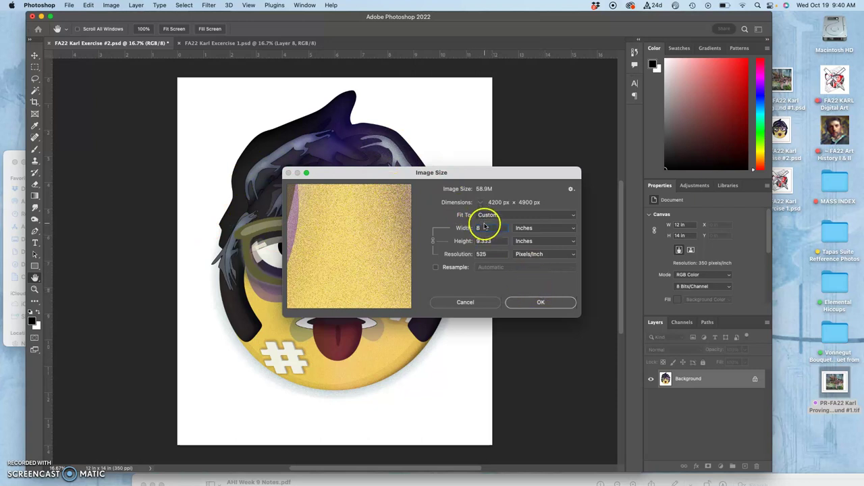
click(541, 303)
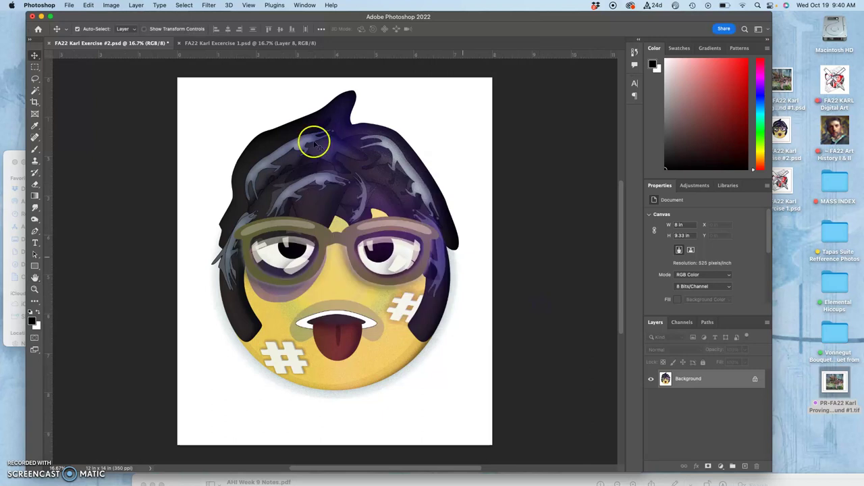
Set the Exercise #2 canvas to width 7.5 in and height 9.5 in, accepting the clipping warning
click(112, 6)
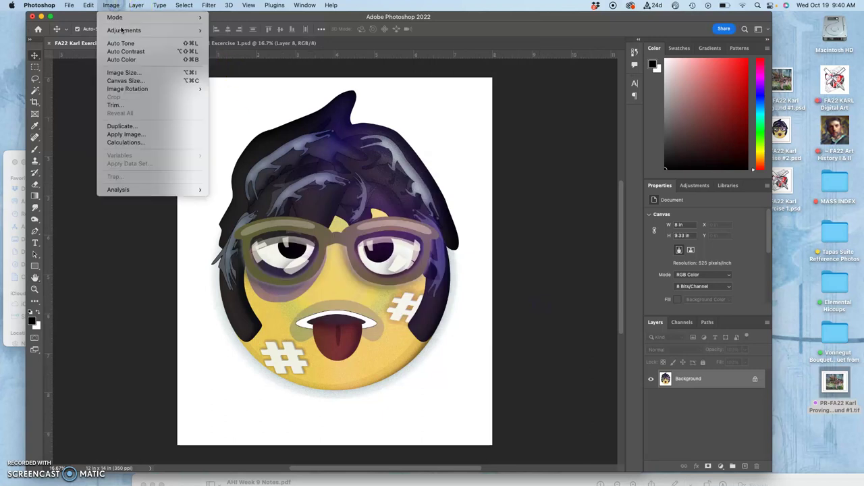
click(127, 81)
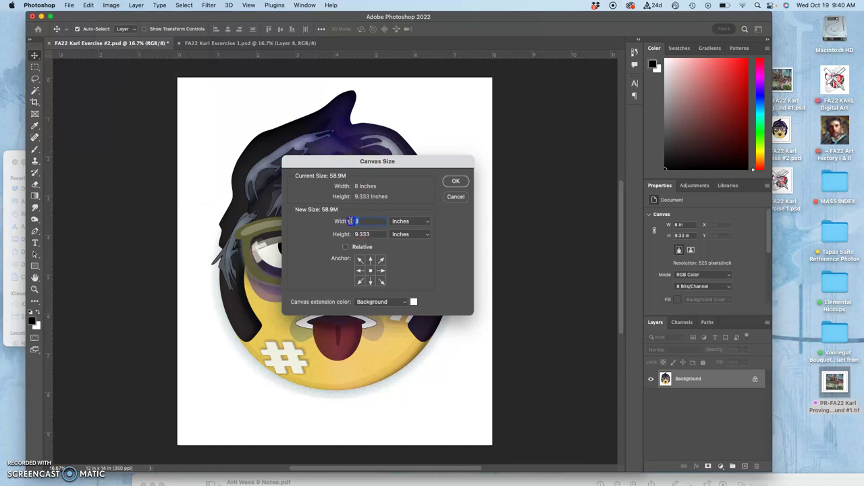
text(7.5)
click(371, 234)
drag(372, 234, 344, 234)
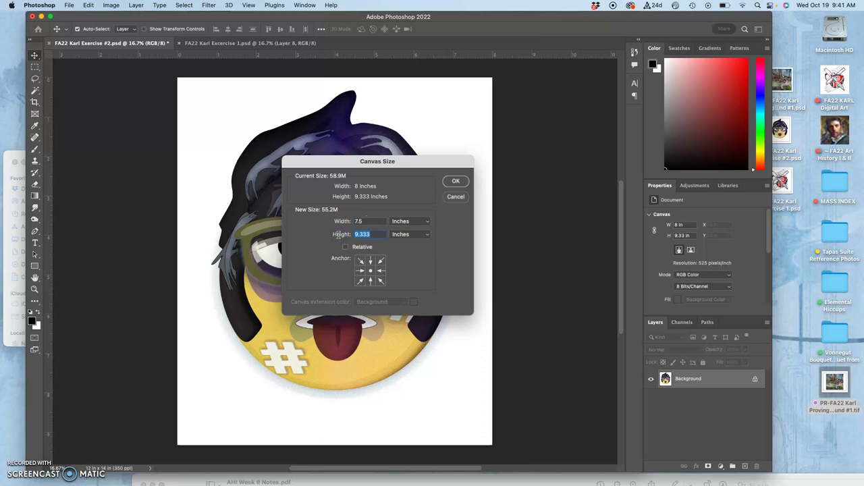
text(9.5)
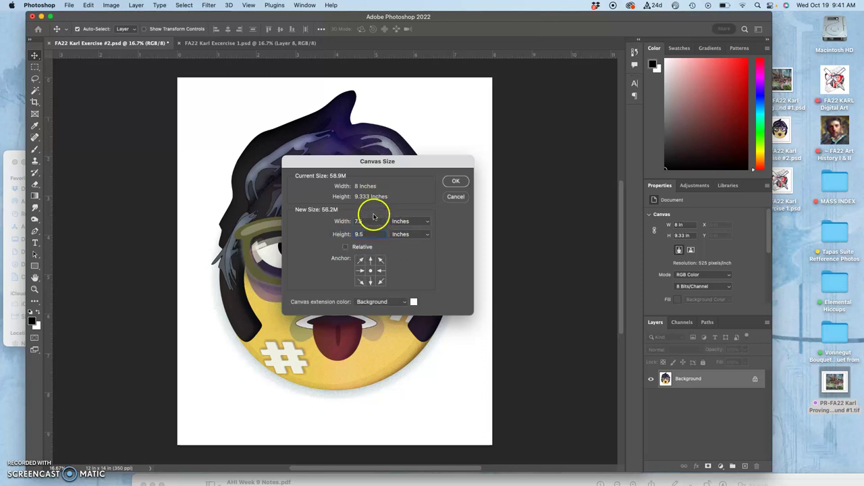
click(455, 182)
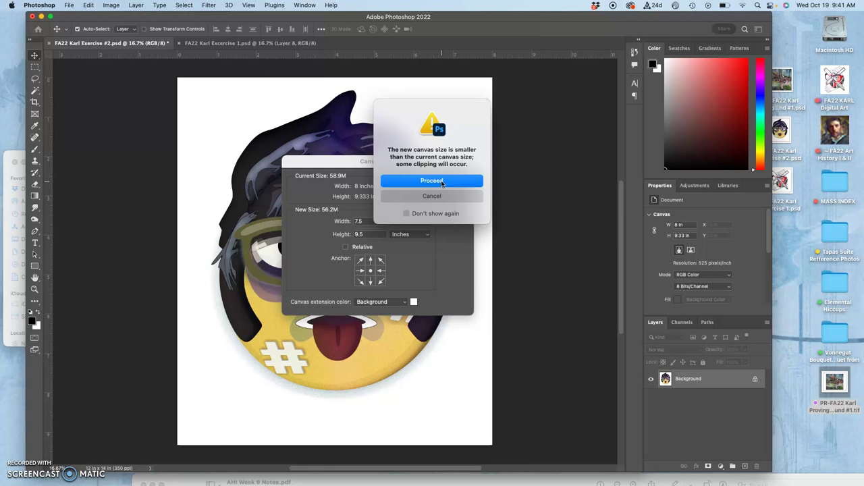
click(442, 183)
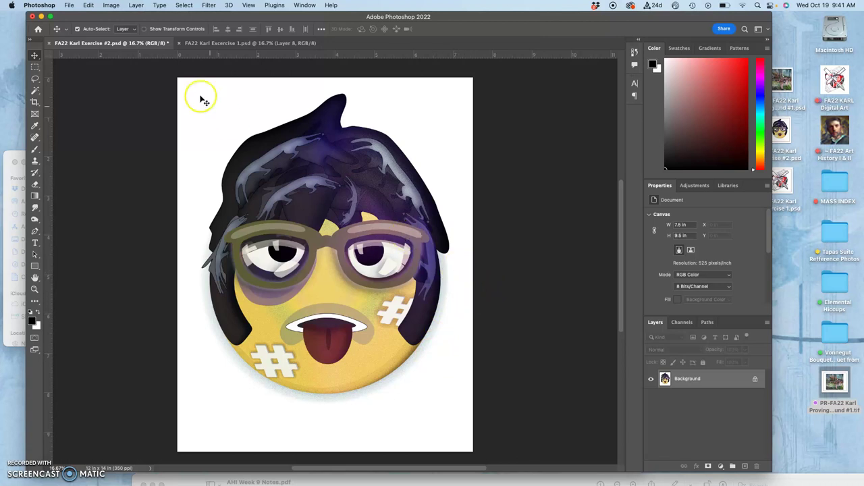
Save Exercise #2 to the Desktop as LZW-compressed TIFF PR-FA22 Karl Exercise #2.tif
click(68, 5)
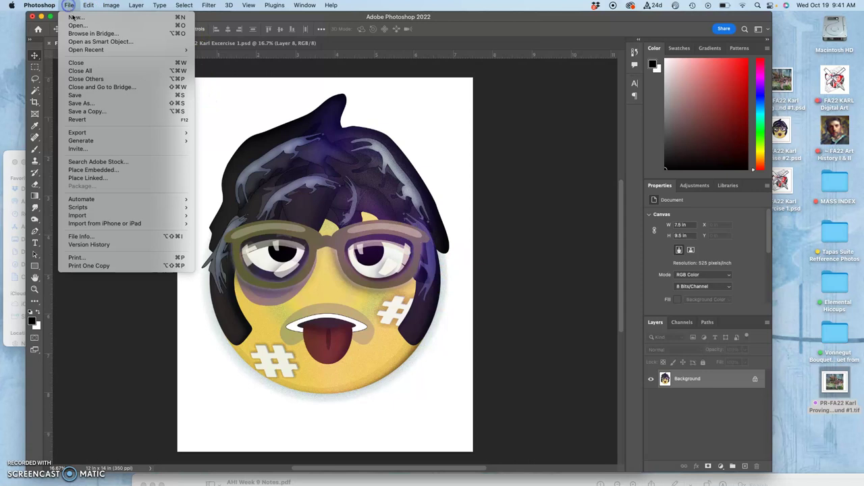
click(90, 103)
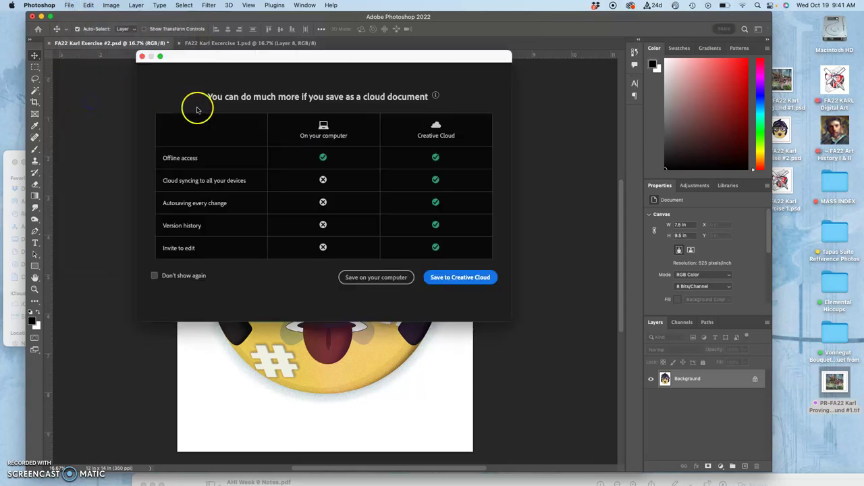
click(366, 279)
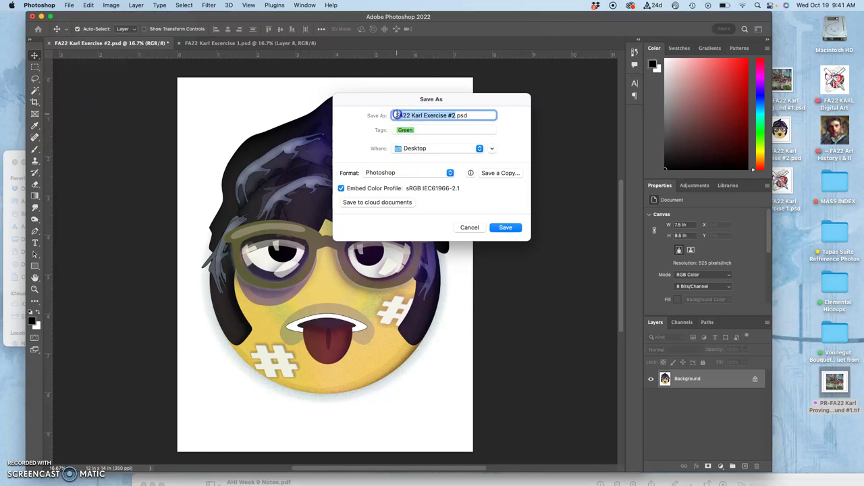
click(397, 115)
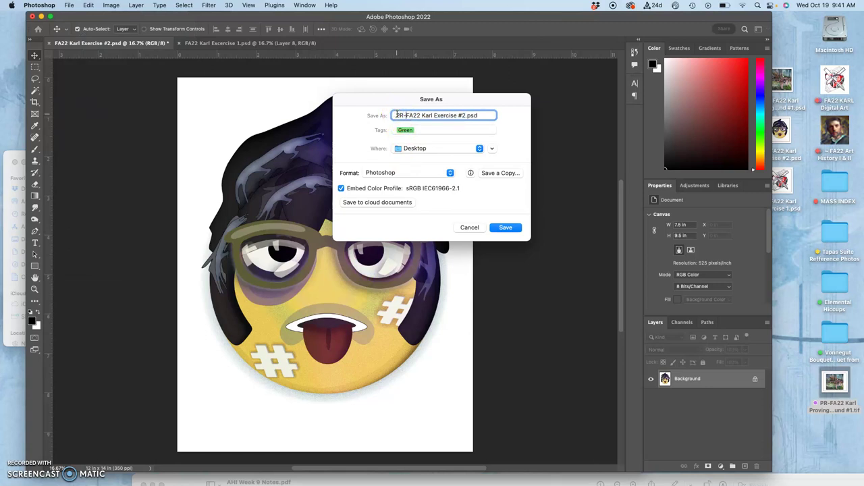
click(431, 149)
click(432, 150)
click(414, 174)
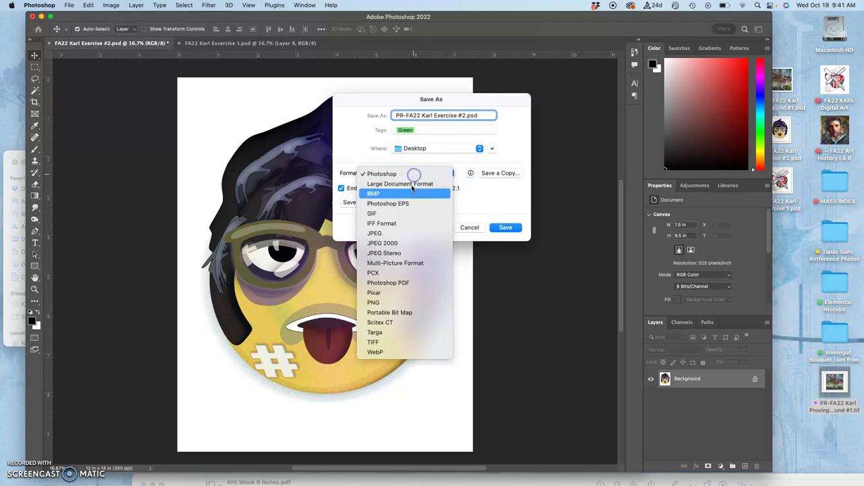
click(399, 342)
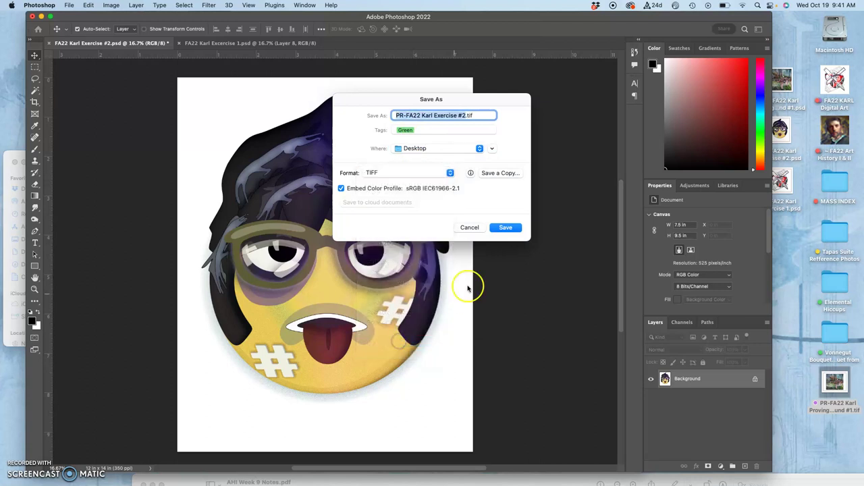
click(505, 228)
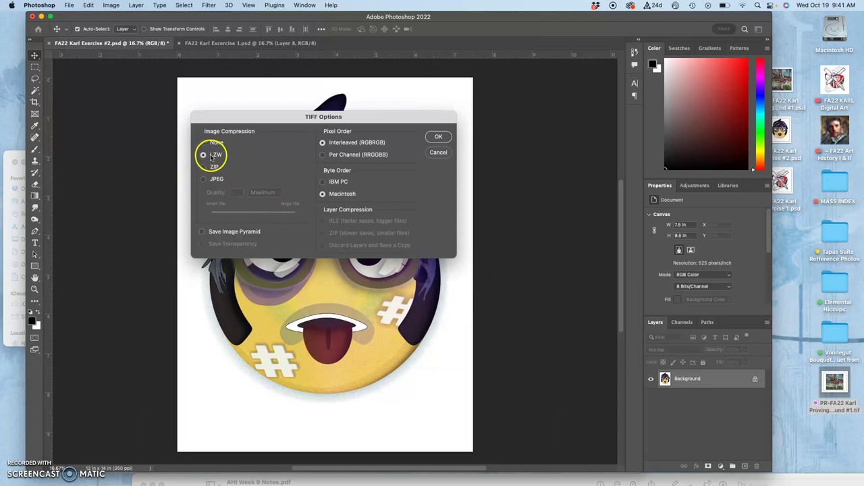
click(440, 137)
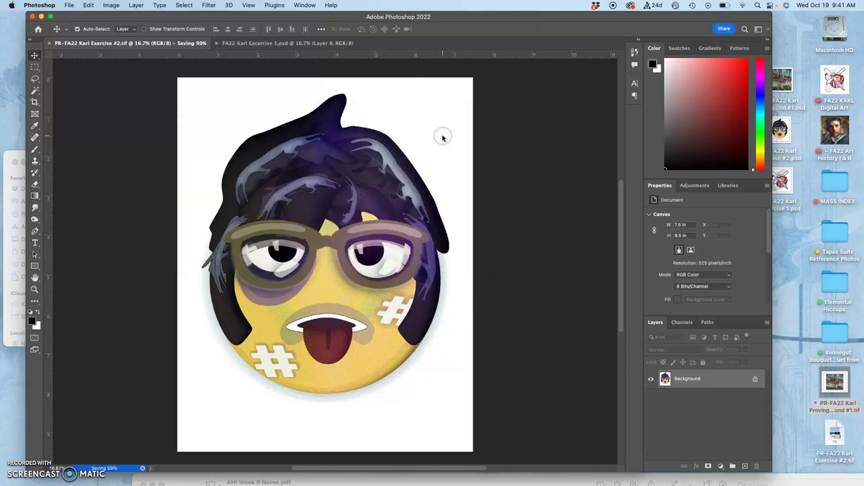
Tag the new Desktop TIFF purple and close the Exercise #2 document
right_click(838, 457)
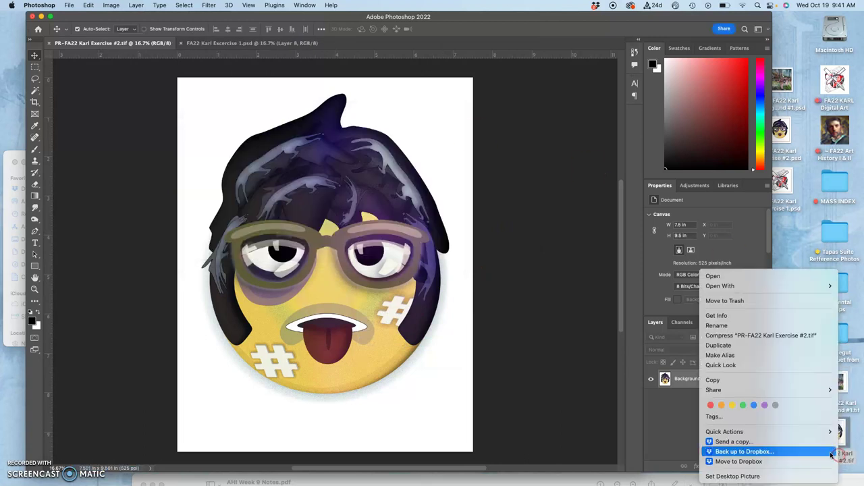
click(765, 404)
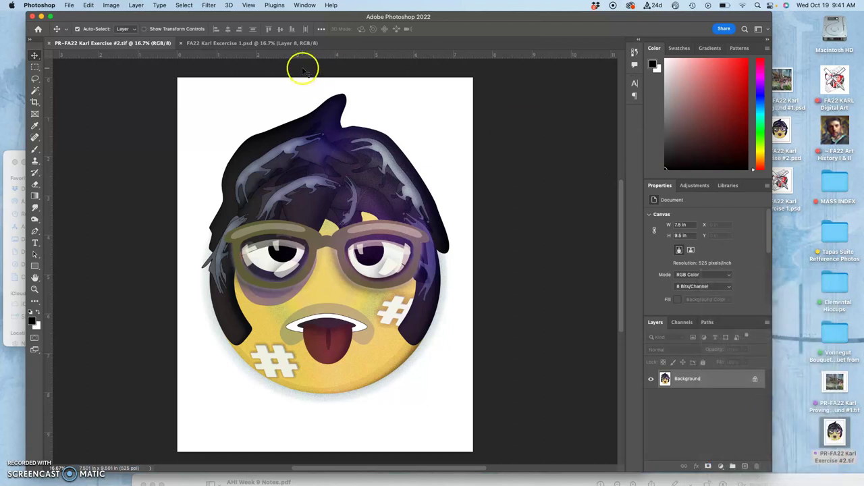
click(49, 43)
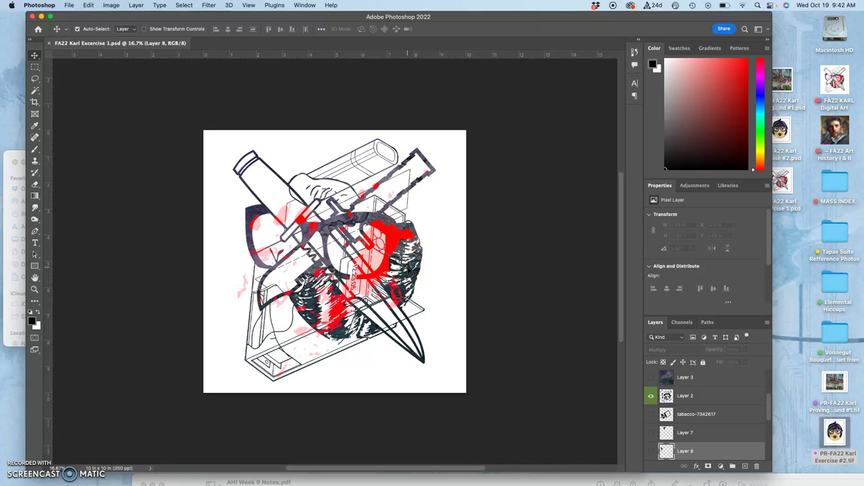
Check Exercise 1's canvas size in the Canvas Size dialog and cancel without changes
click(242, 124)
click(112, 6)
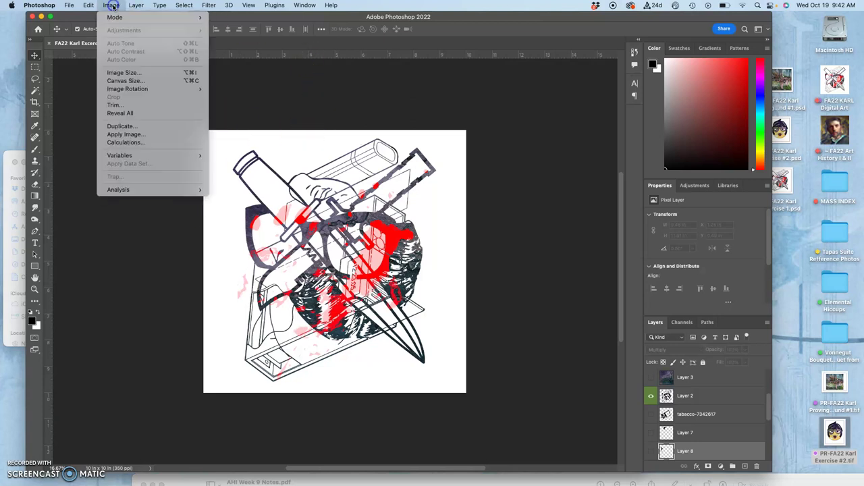
click(125, 82)
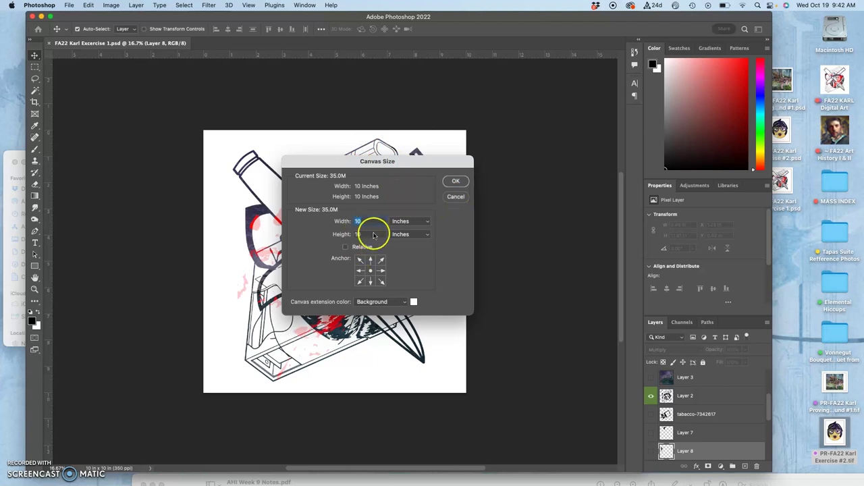
click(455, 197)
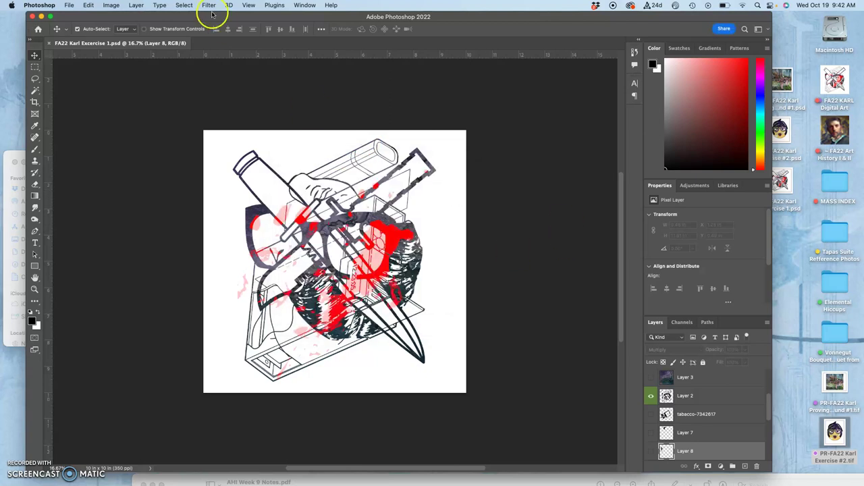
Flatten the Exercise 1 knife drawing into one Background layer, discarding hidden layers
click(136, 4)
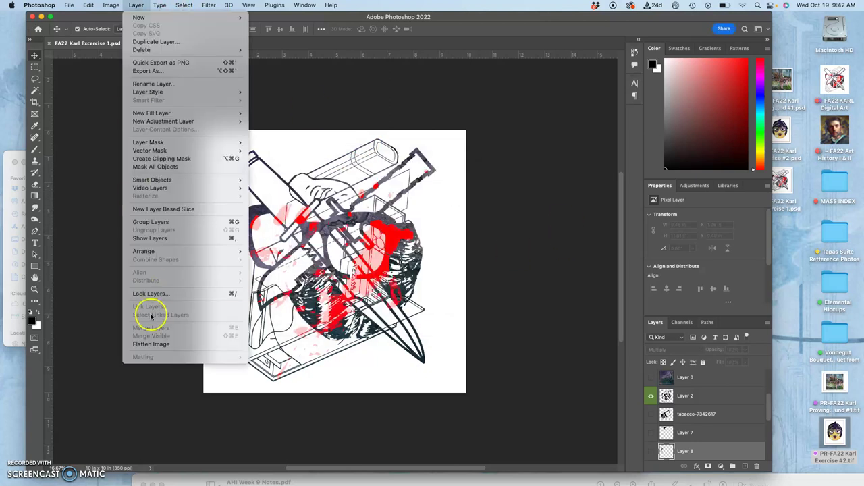
click(151, 344)
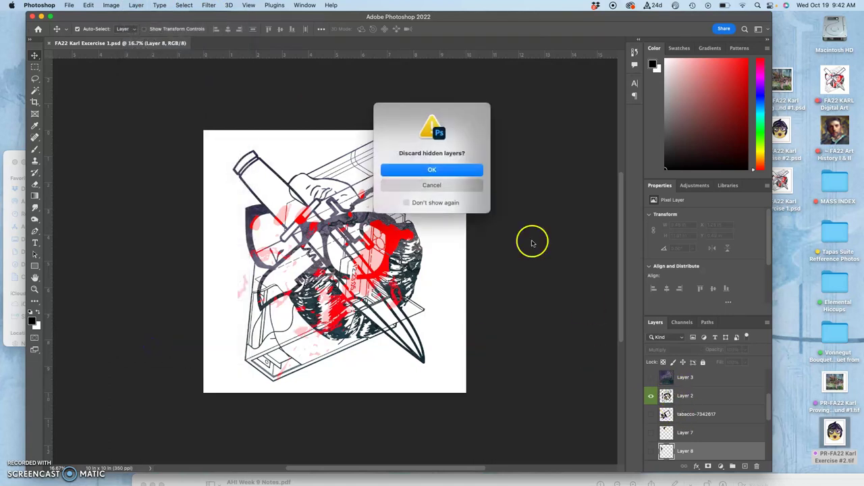
click(445, 170)
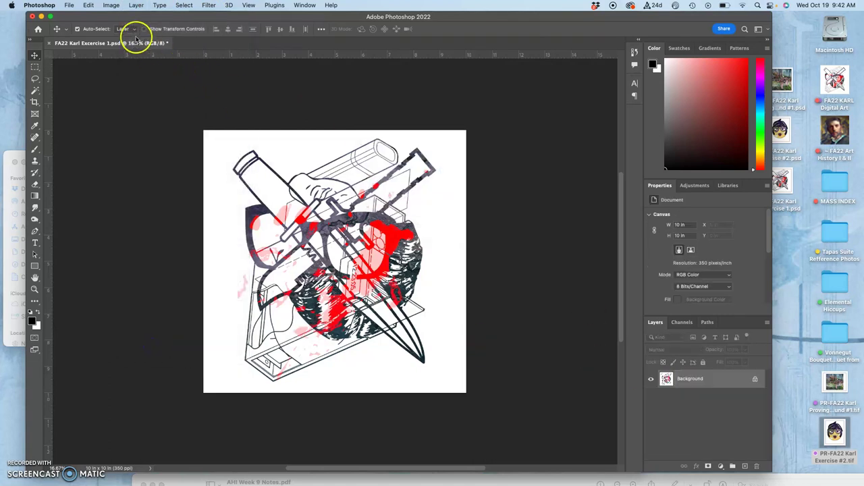
Resize Exercise 1 to 7.5 inches wide with resampling off, giving 466.667 ppi
click(111, 6)
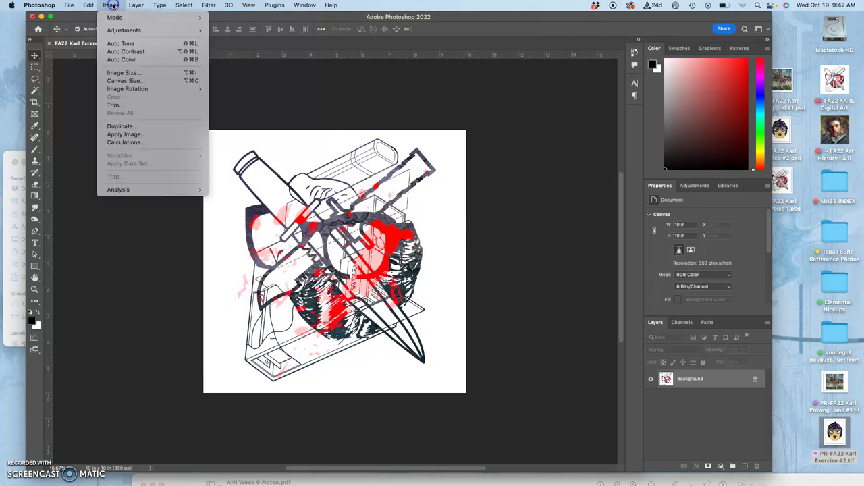
click(123, 73)
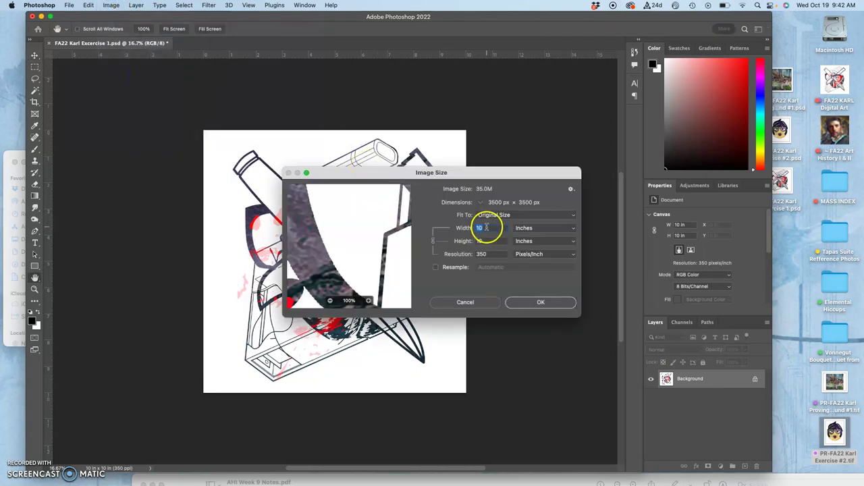
click(435, 268)
click(435, 268)
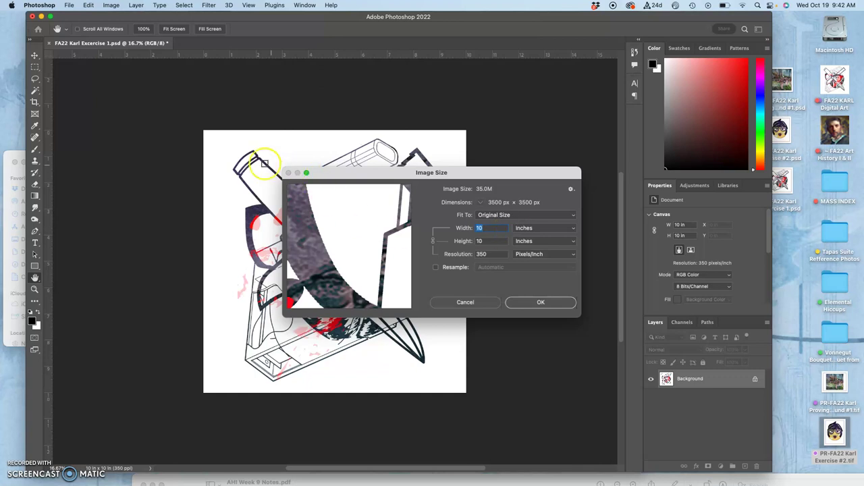
mouse_move(405, 295)
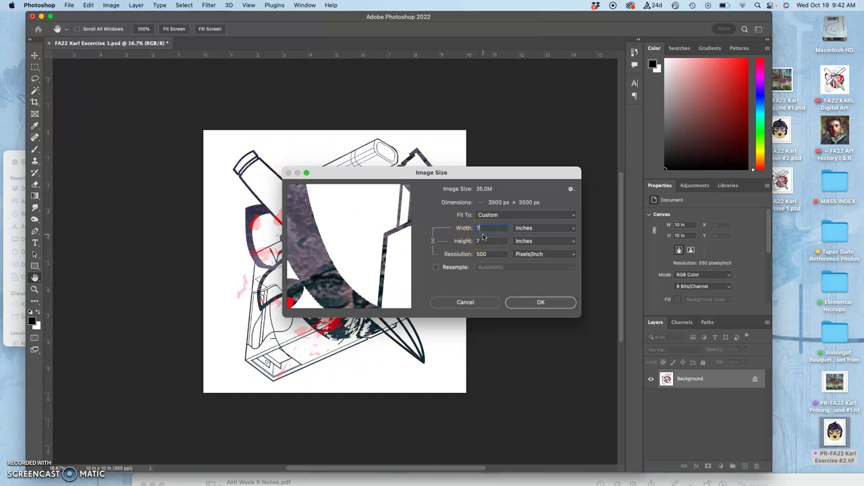
click(547, 303)
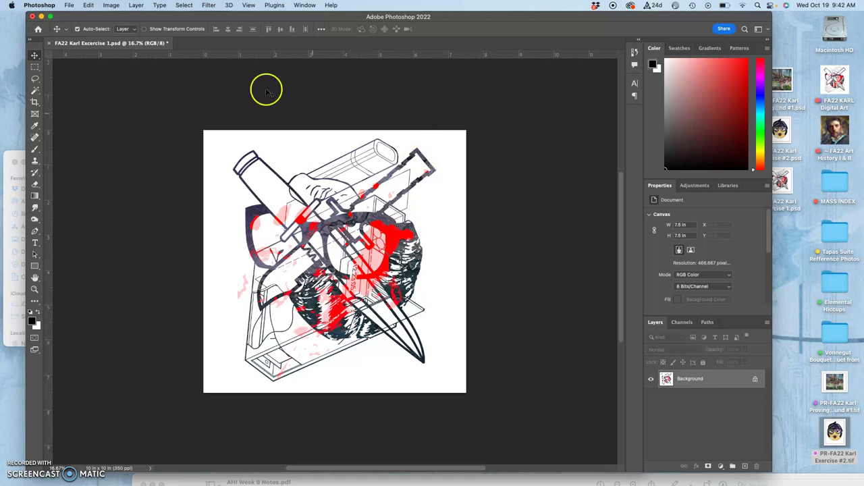
Extend the canvas height to 9.5 inches, making it 7.5 × 9.5 in
click(112, 5)
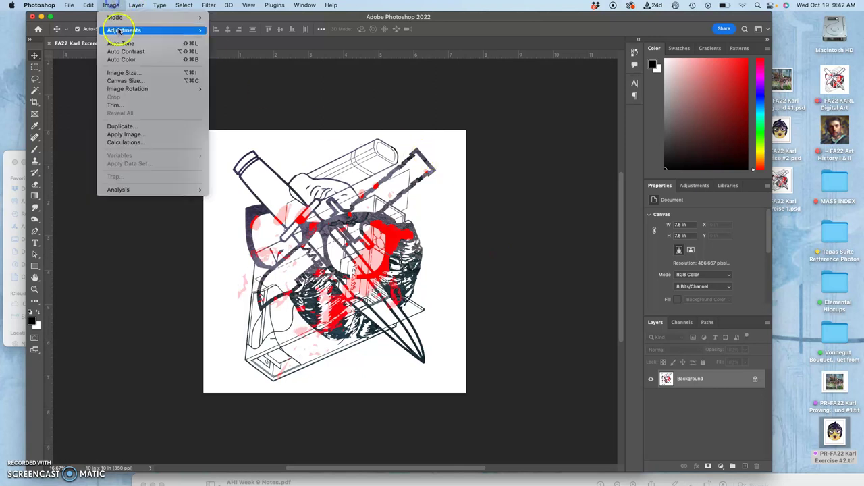
click(123, 80)
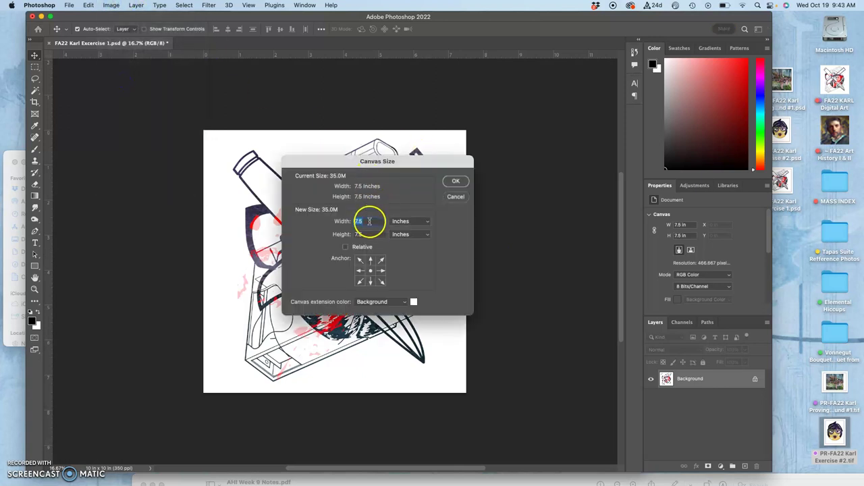
drag(368, 234, 345, 234)
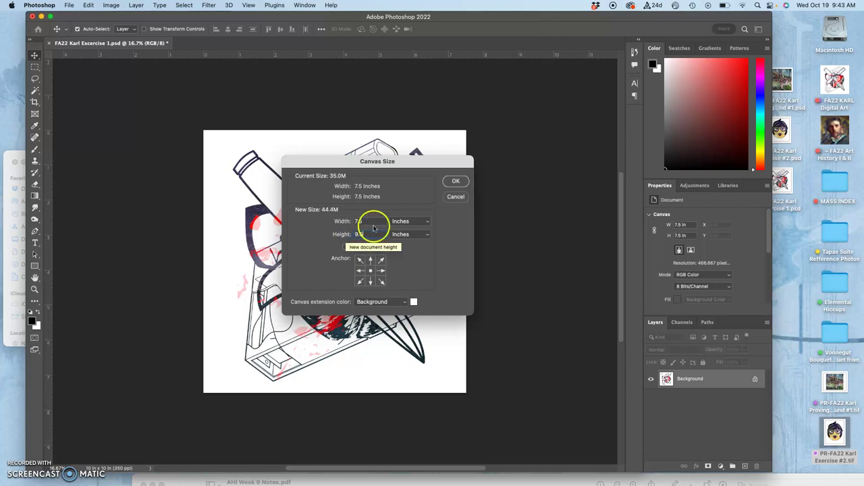
click(456, 181)
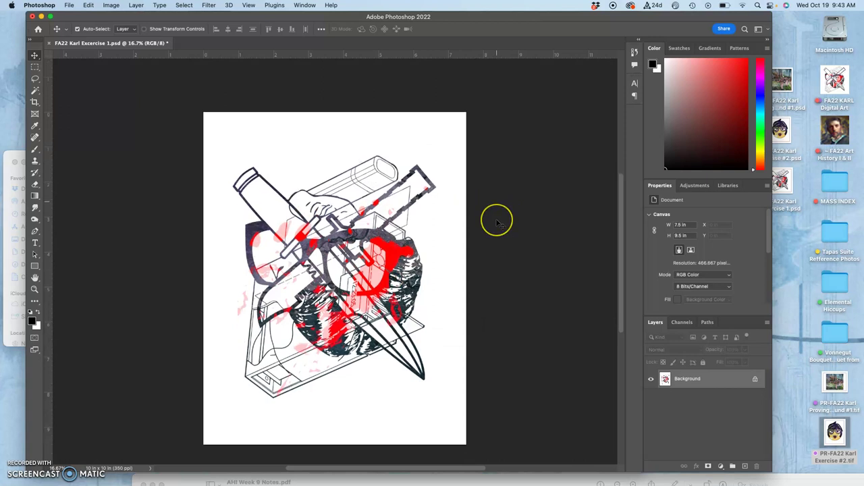
Shift the artwork upward on the taller canvas, deselect, and flatten the image
scroll(497, 222, down, 2)
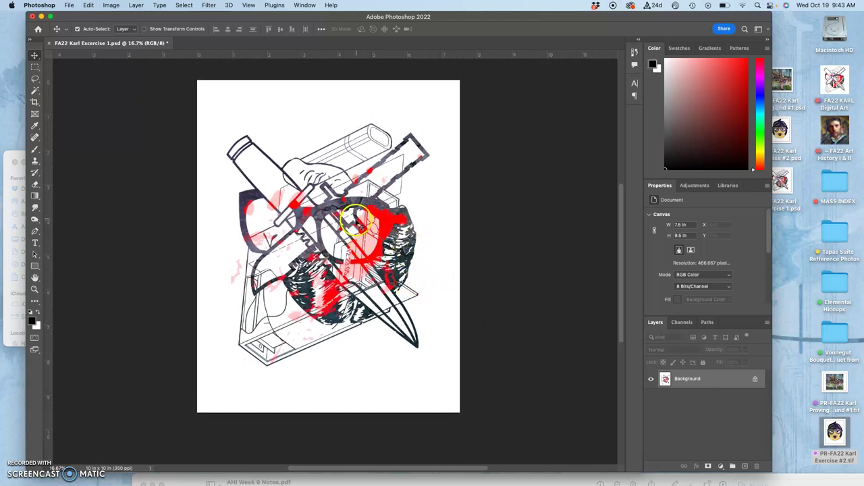
drag(346, 234, 347, 222)
key(super+a)
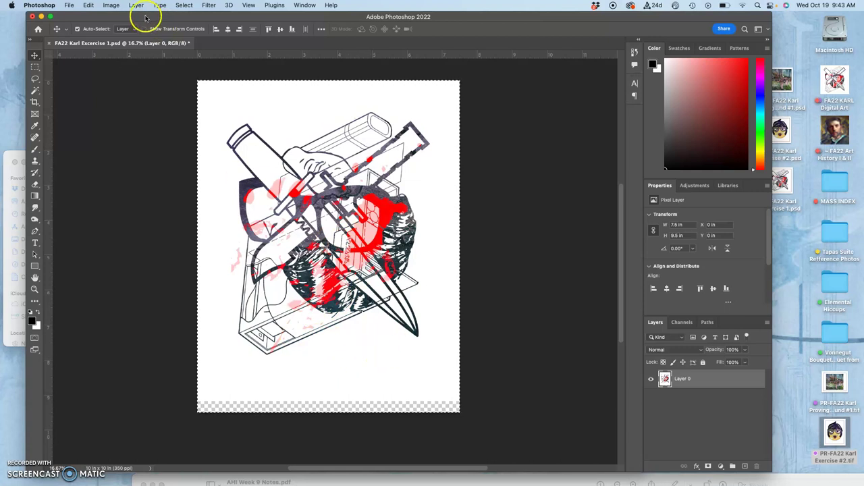
click(35, 79)
key(super+d)
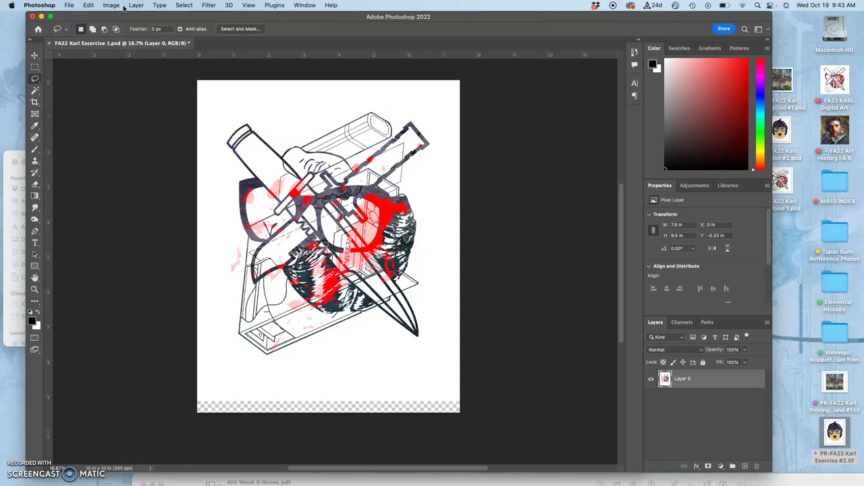
click(135, 6)
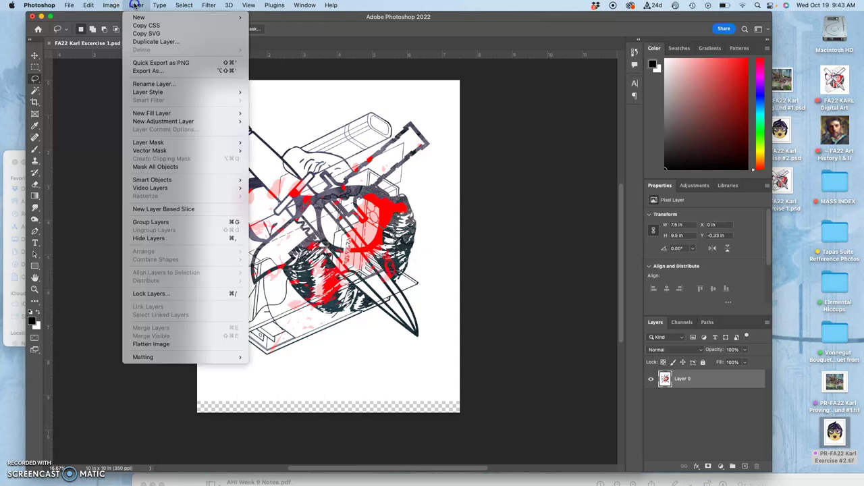
click(154, 348)
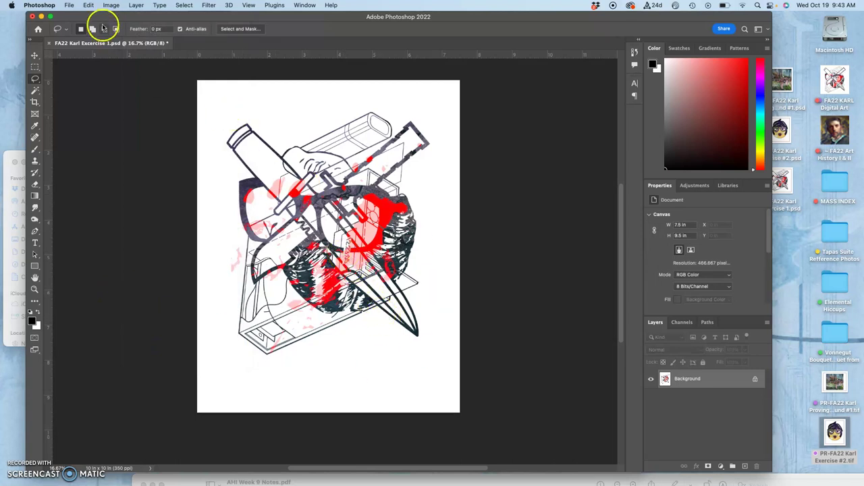
Save the artwork to the Desktop as an LZW-compressed TIFF with 'PR-' prefixed to its name
click(69, 5)
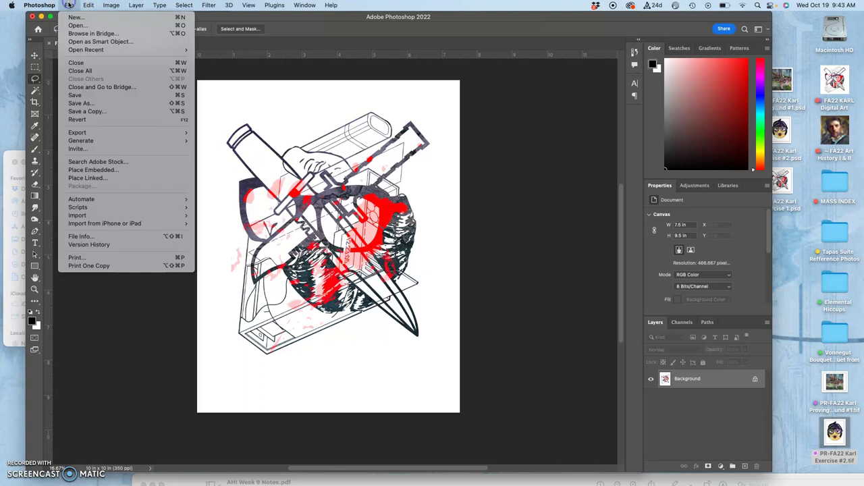
click(83, 103)
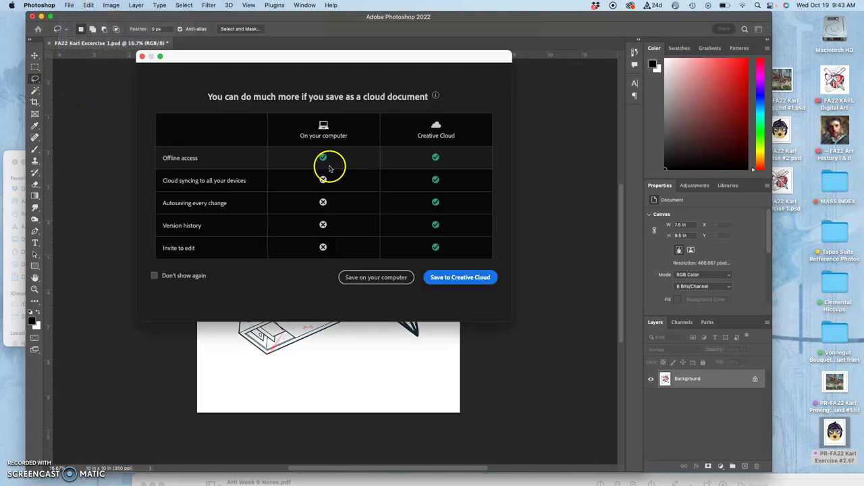
click(368, 278)
click(397, 116)
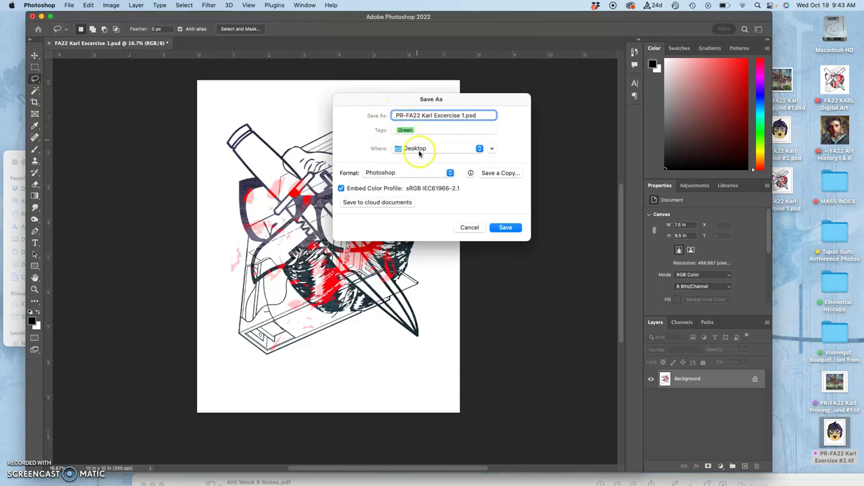
text(PR-)
click(409, 173)
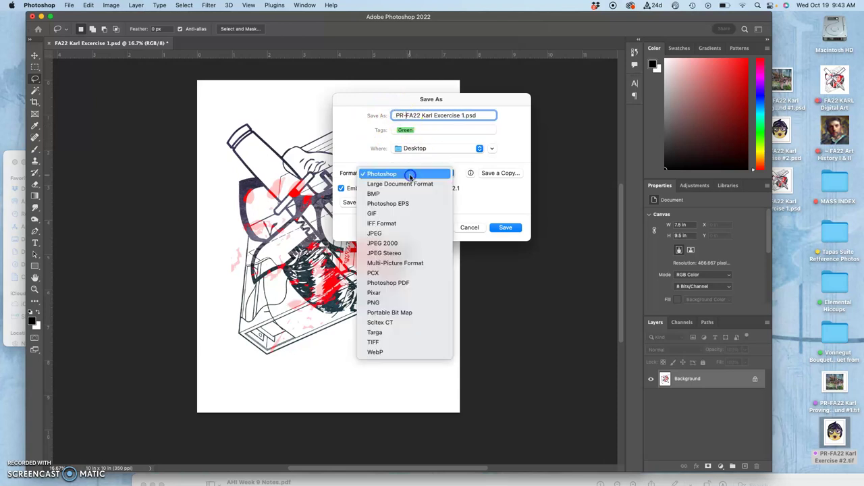
click(411, 343)
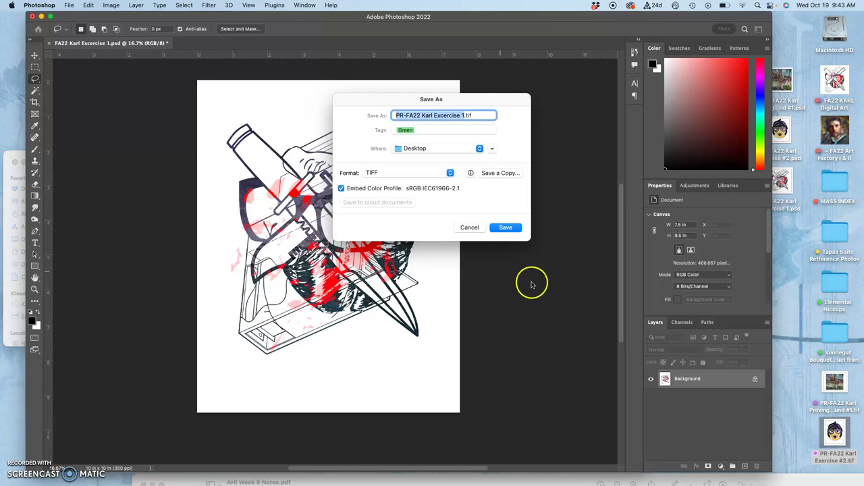
click(507, 228)
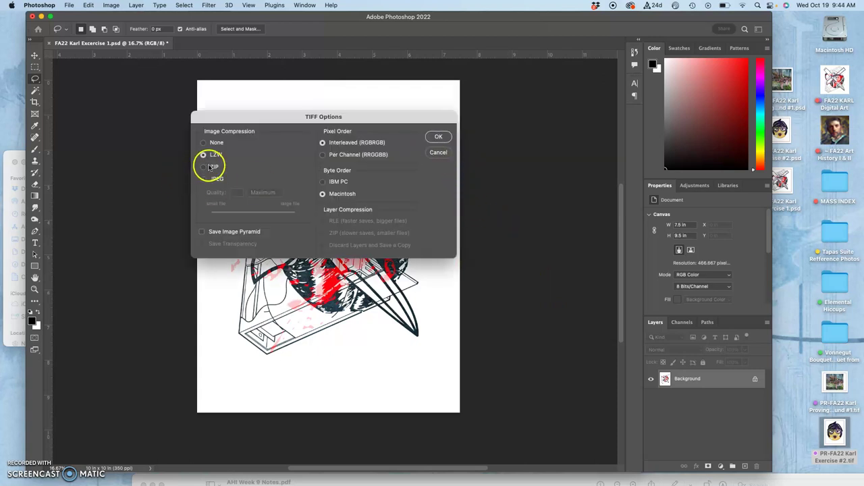
click(438, 137)
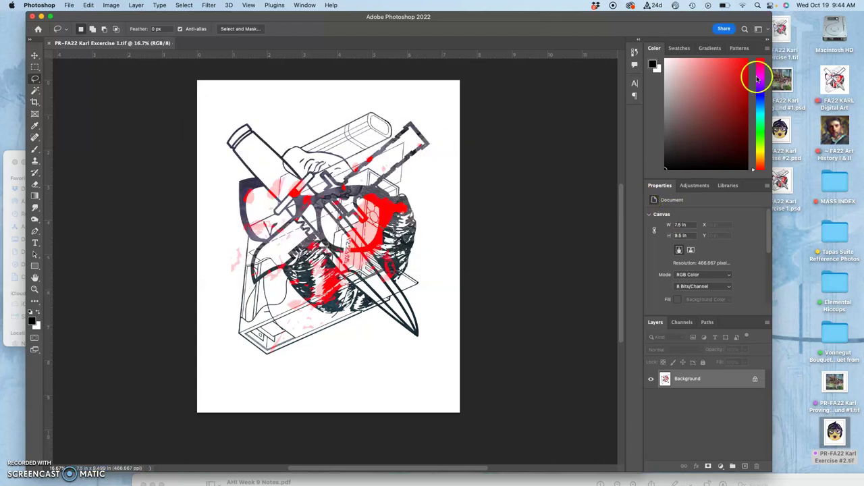
Close the saved document and tag the desktop exercise TIFF purple
click(50, 42)
click(41, 17)
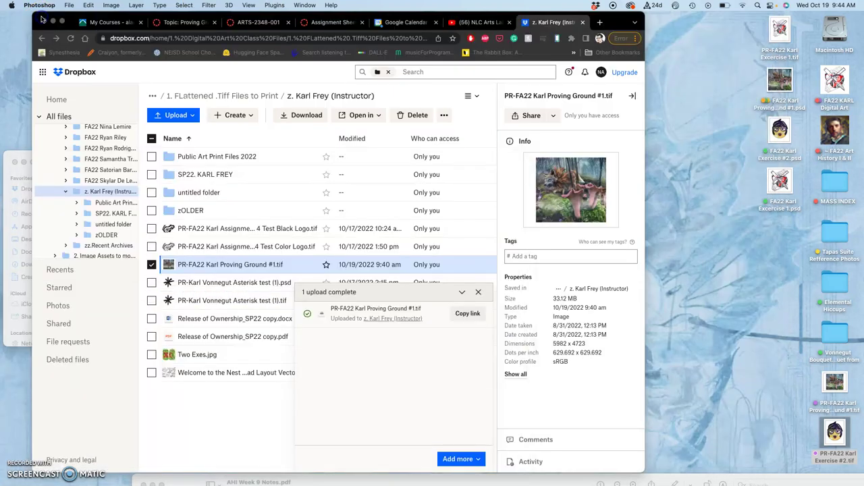
right_click(781, 53)
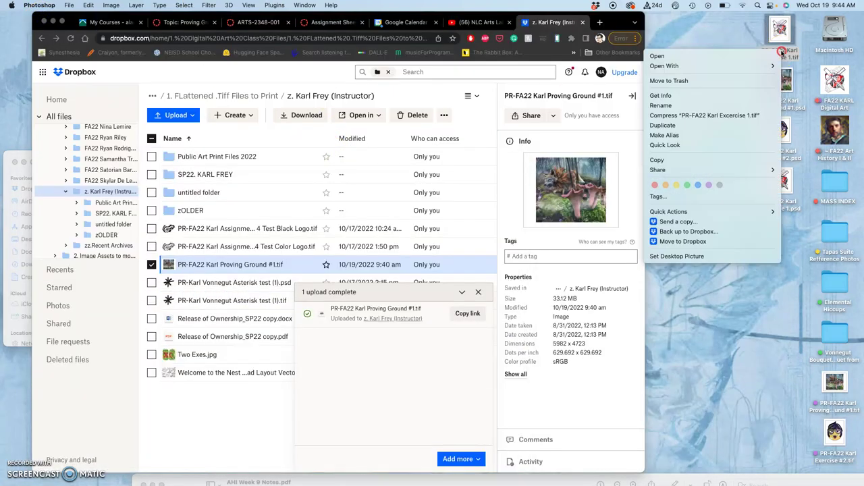
click(707, 188)
Drag both exercise TIFFs from the desktop into the instructor's Dropbox folder
drag(780, 28, 234, 399)
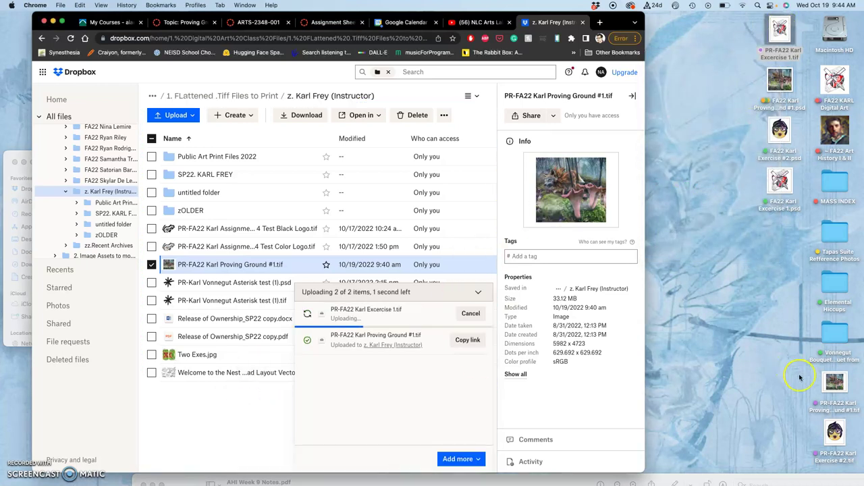
drag(834, 432, 236, 411)
click(27, 432)
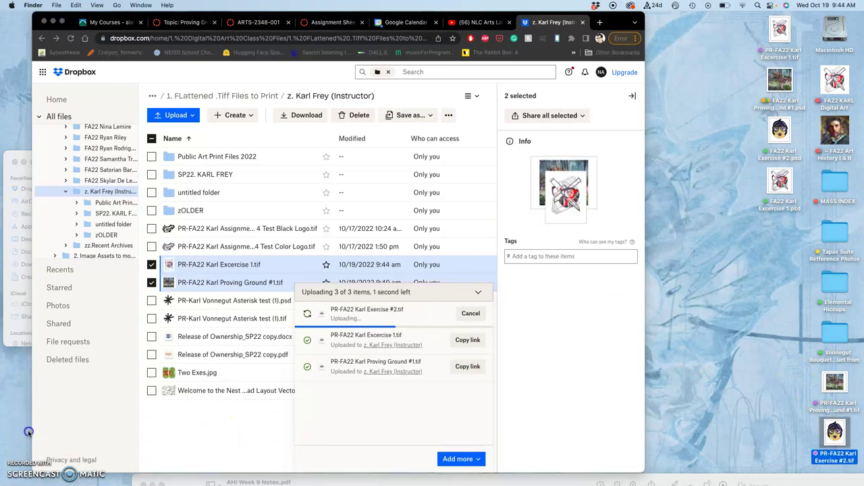
drag(71, 20, 180, 21)
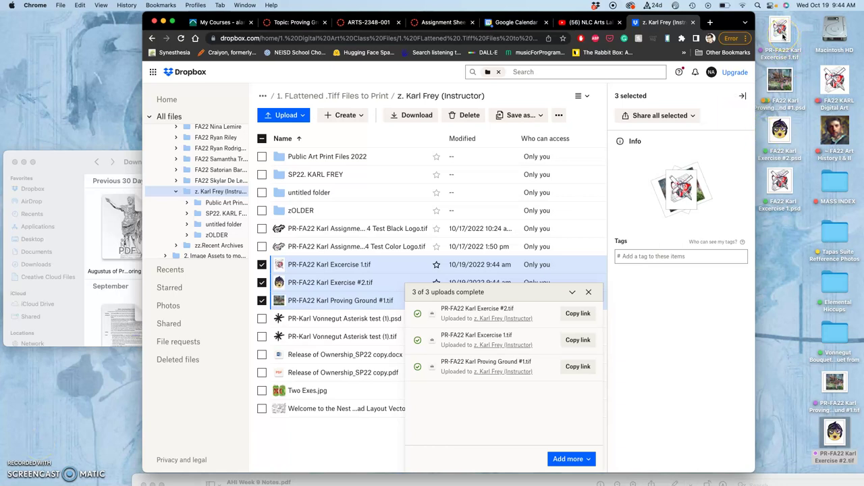
Open the Exercise 1 TIFF in Preview, zoom out, and add a line annotation at the top-left
double_click(782, 35)
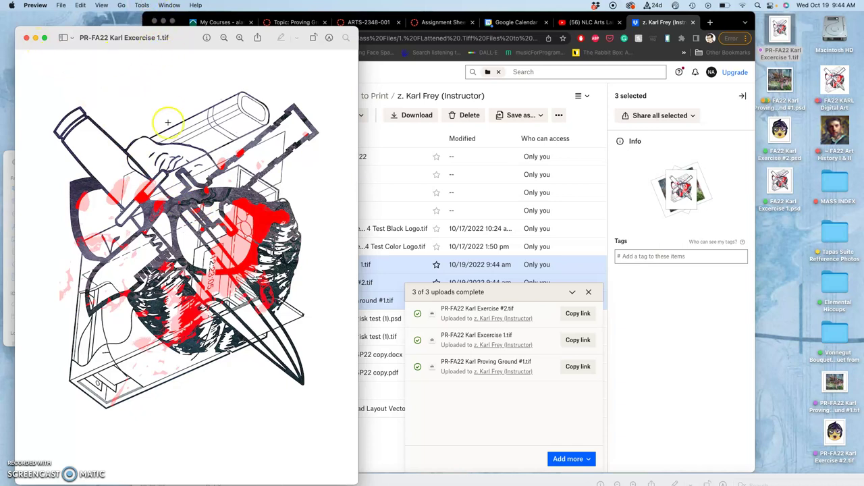
key(super+minus)
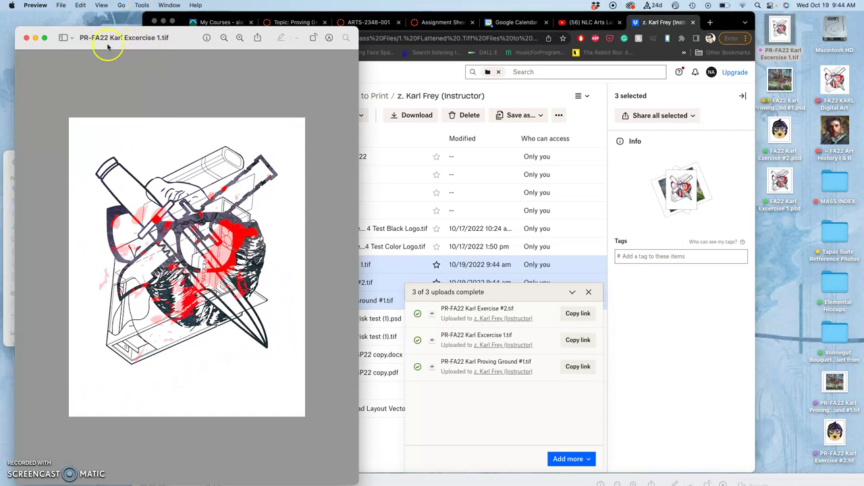
click(142, 6)
click(150, 52)
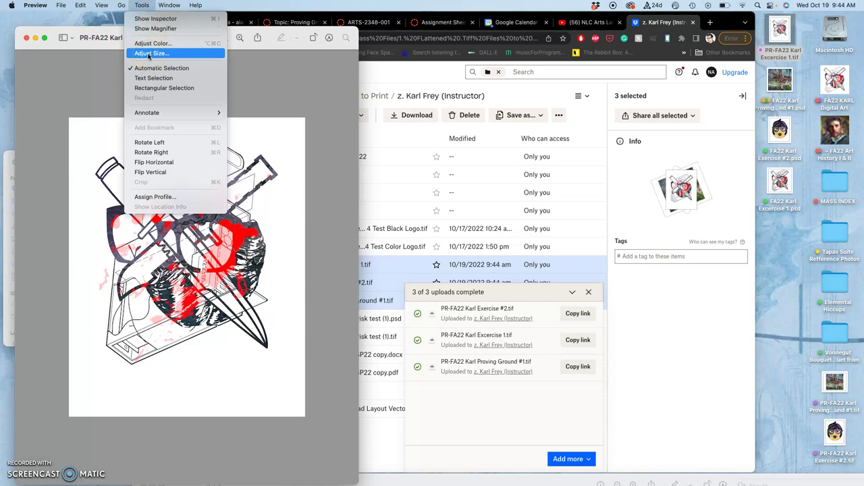
mouse_move(159, 112)
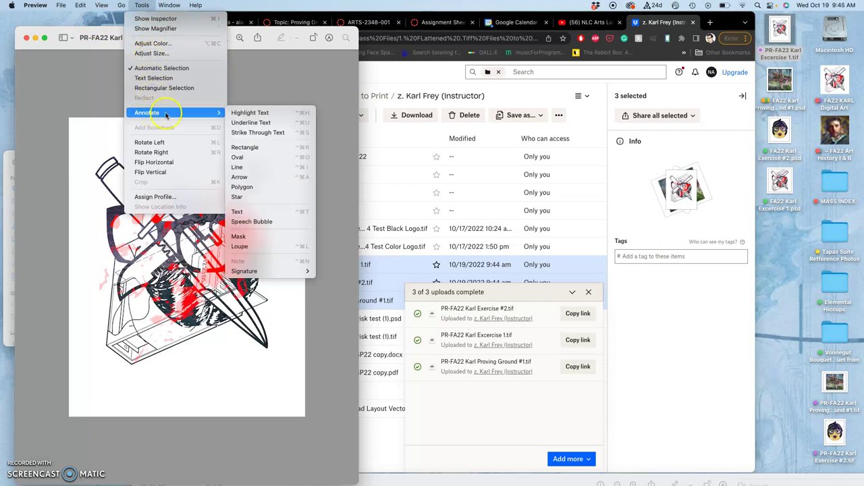
click(255, 167)
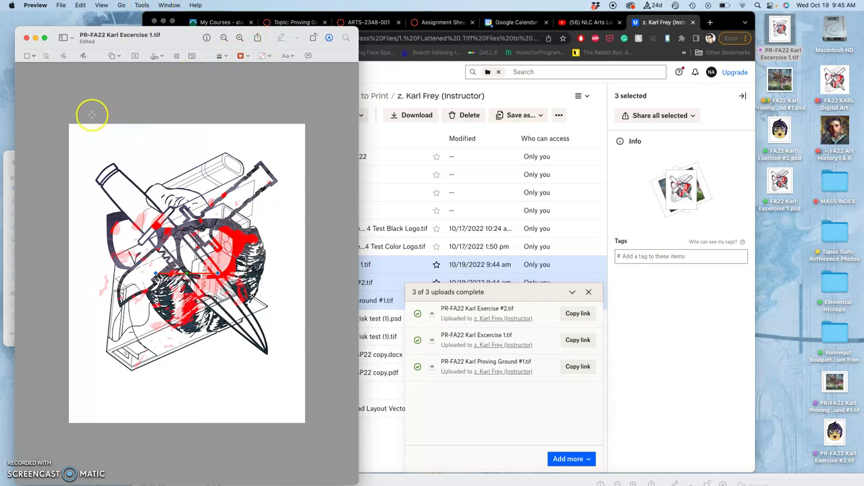
drag(91, 114, 152, 135)
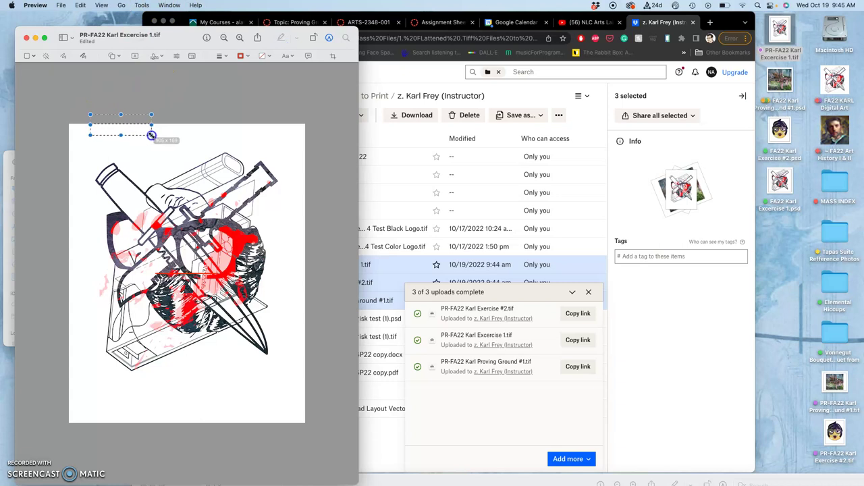
Add a red rectangle at the page's top-left edge and move the line to the top-right edge
click(142, 6)
mouse_move(154, 112)
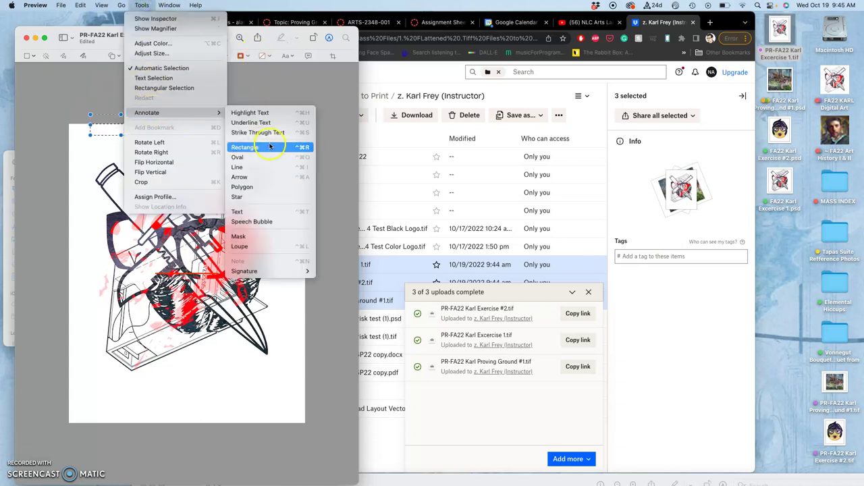
click(266, 149)
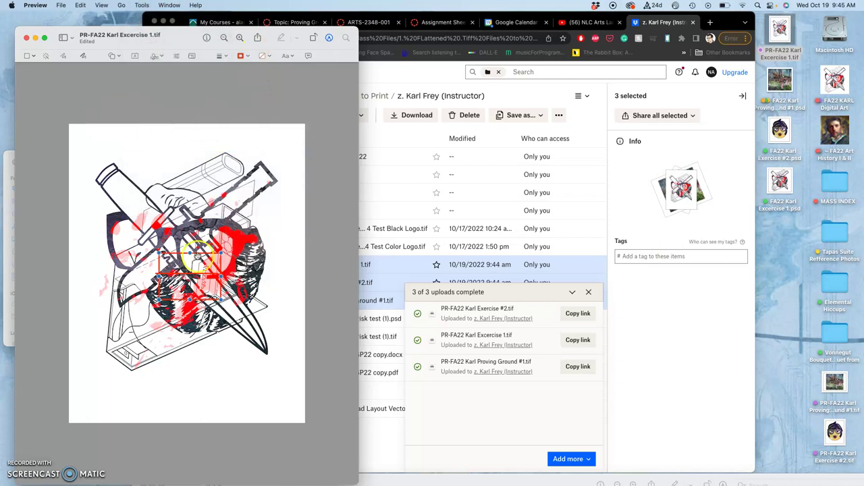
drag(200, 254, 129, 87)
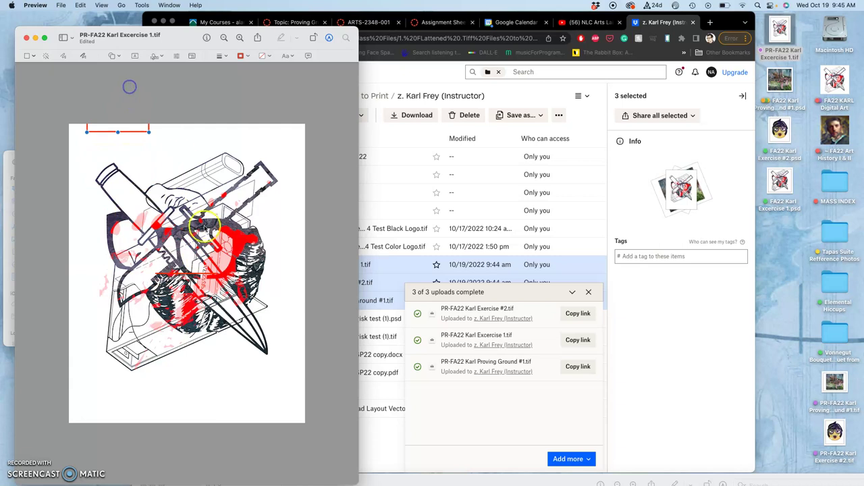
mouse_move(203, 273)
mouse_down()
mouse_move(236, 169)
mouse_move(270, 124)
mouse_up()
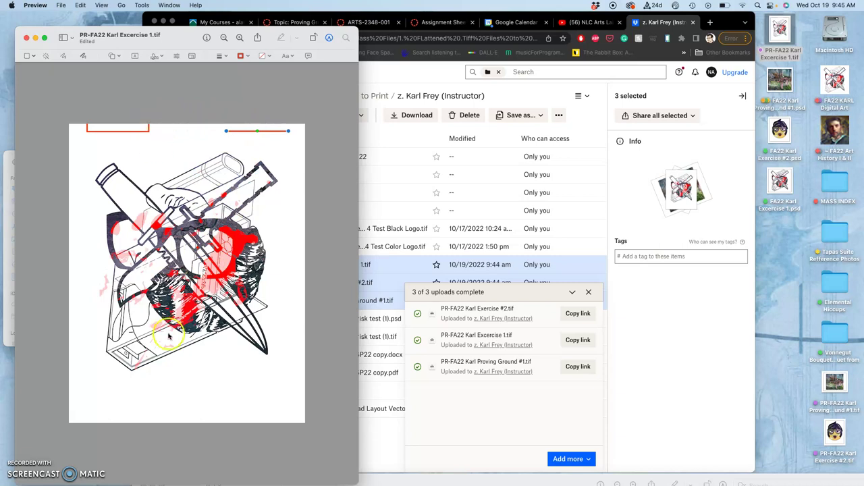
Add another red rectangle and place it along the page's bottom edge
click(142, 6)
mouse_move(161, 116)
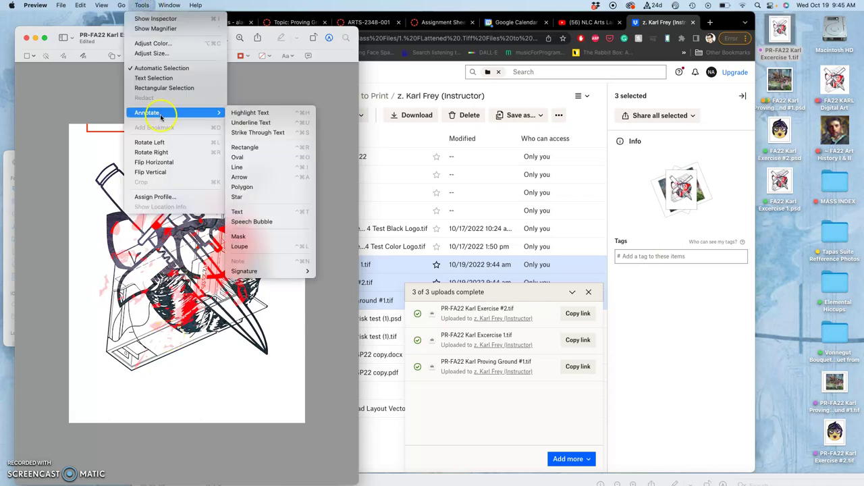
click(248, 150)
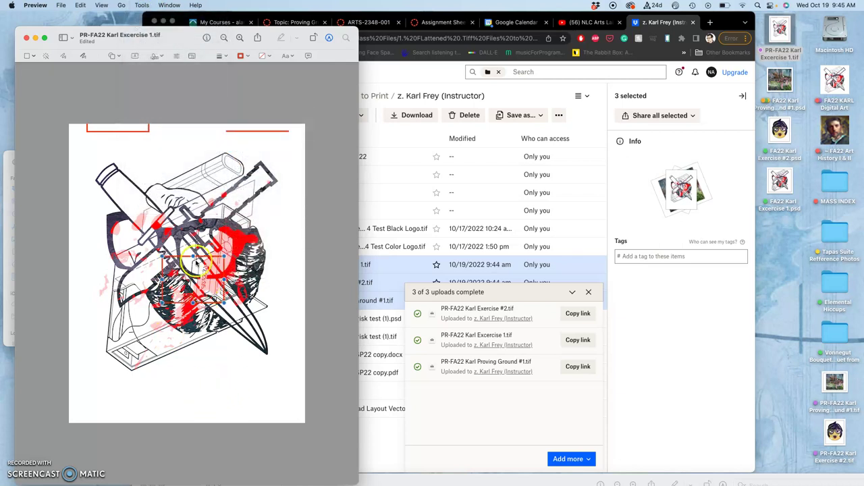
mouse_move(194, 258)
mouse_down()
mouse_move(194, 283)
mouse_move(206, 281)
mouse_move(194, 416)
mouse_up()
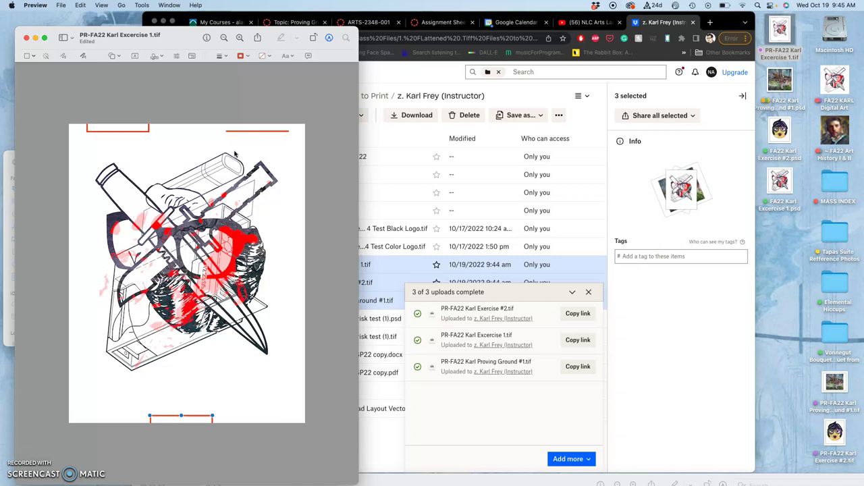
click(130, 131)
click(62, 93)
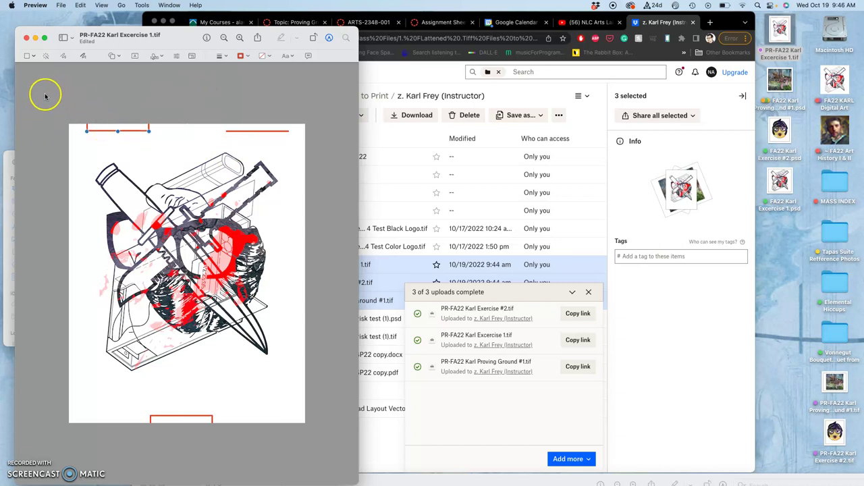
click(265, 132)
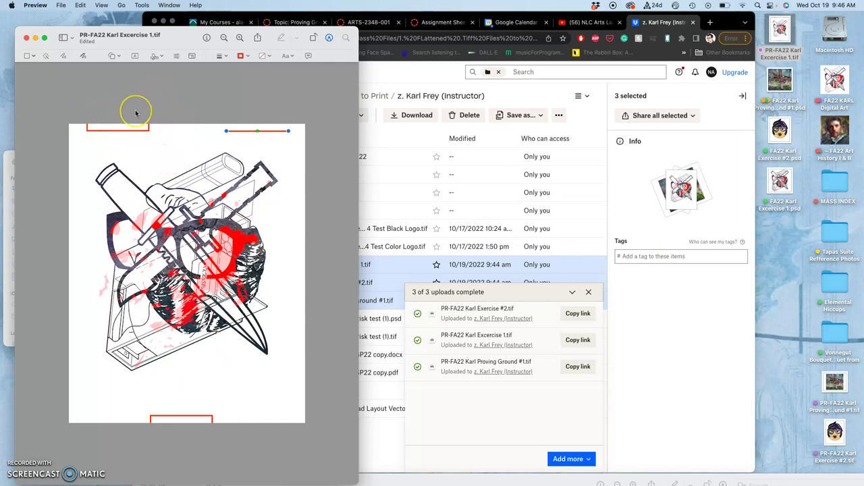
click(232, 110)
drag(224, 113, 288, 131)
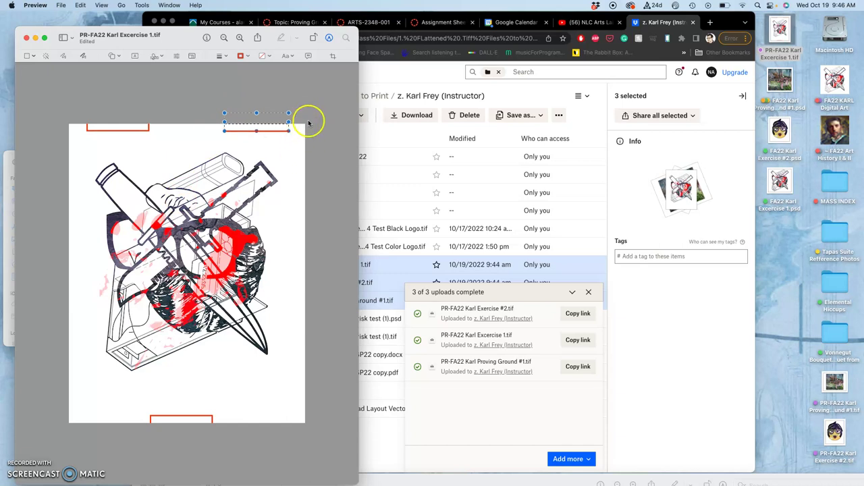